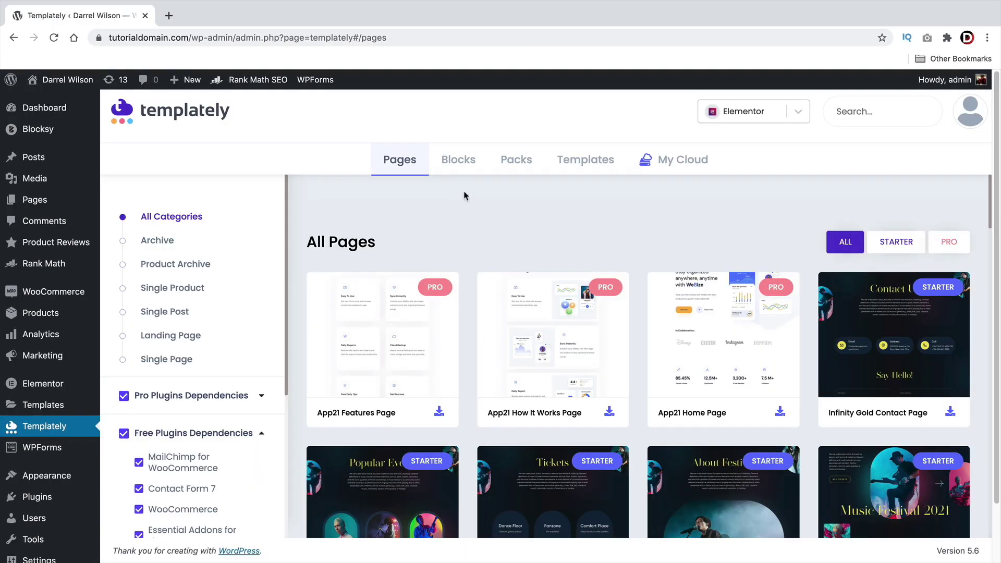
Step: Browse the Blocks, Packs and saved Templates libraries, previewing the hero template in a new tab
{"action": "left_click", "coordinate": [456, 162]}
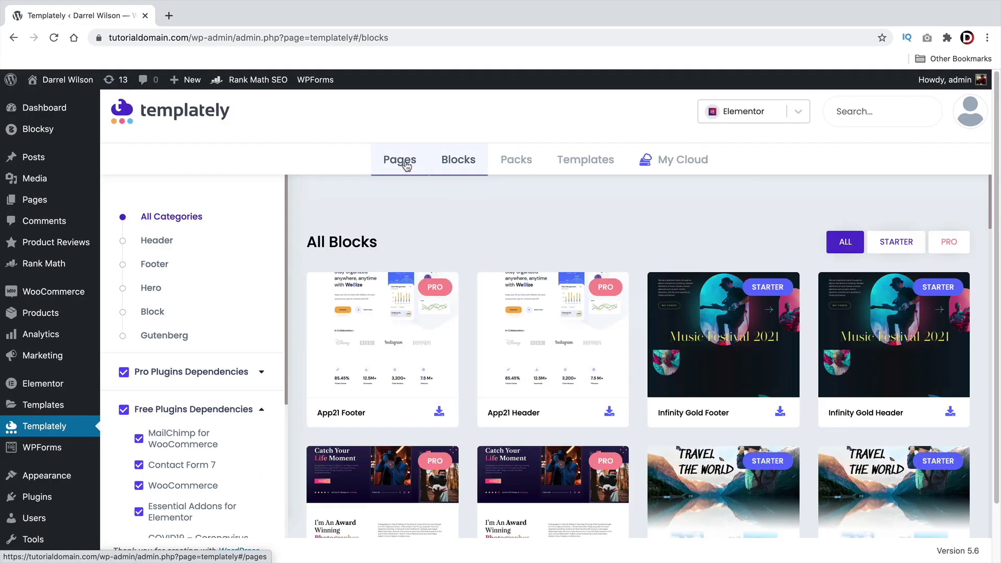
{"action": "left_click", "coordinate": [505, 165]}
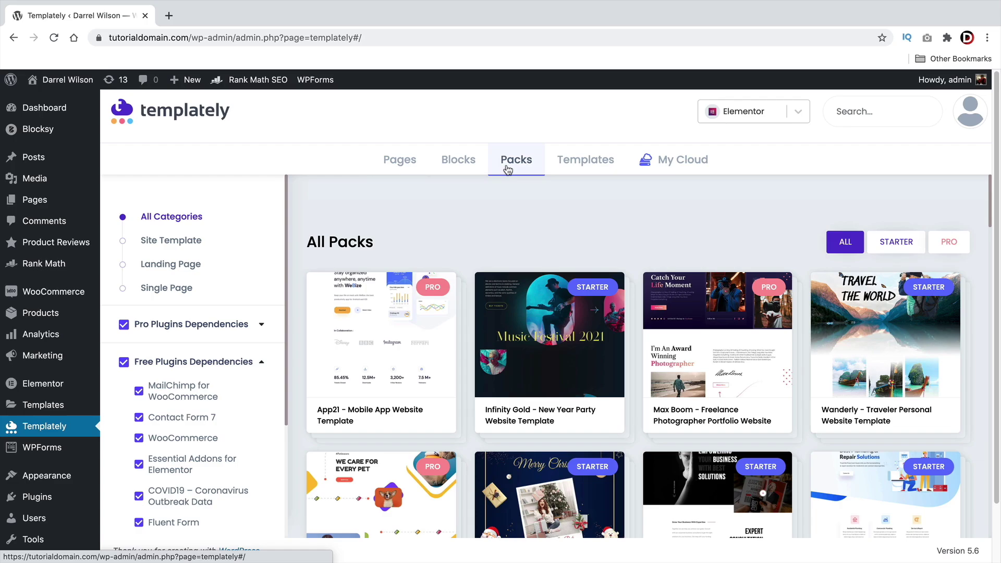
{"action": "left_click", "coordinate": [567, 166]}
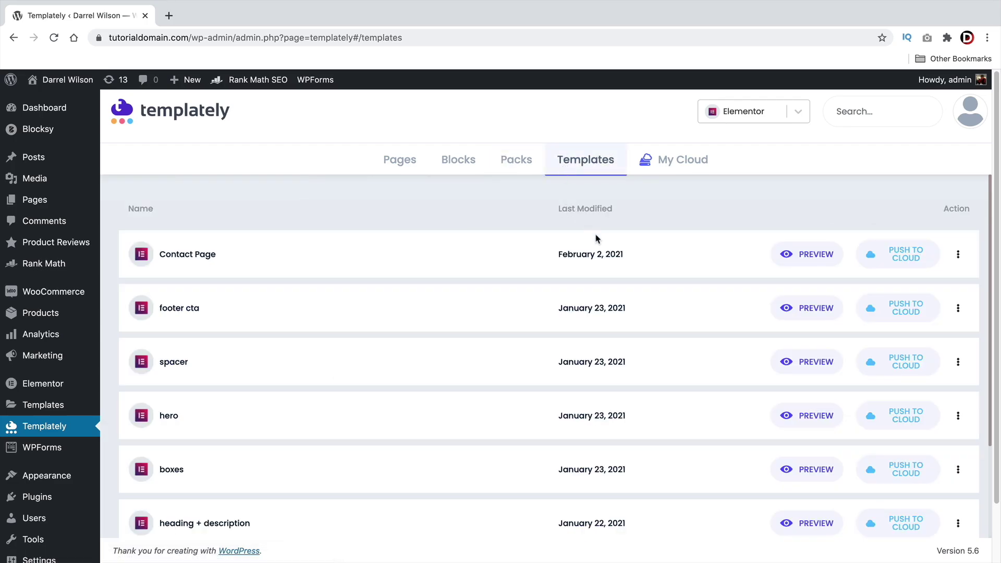
{"action": "scroll", "coordinate": [678, 250], "scroll_direction": "down", "scroll_amount": 1}
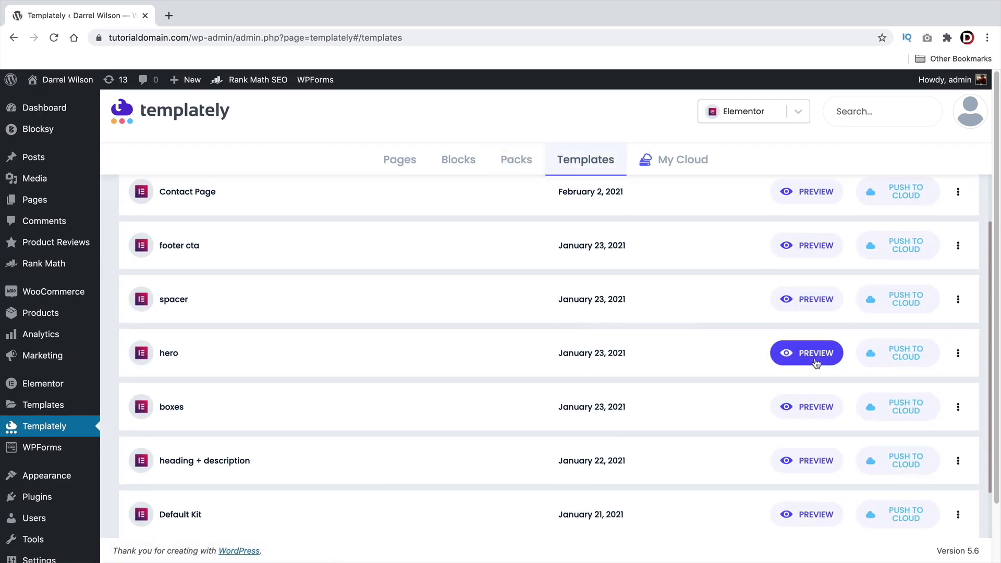
{"action": "left_click", "coordinate": [808, 352]}
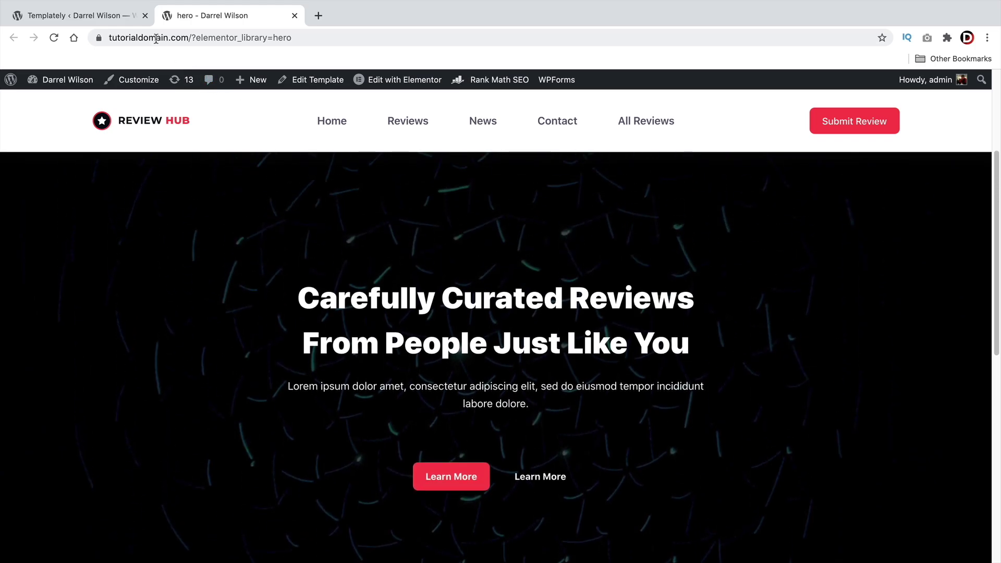
{"action": "left_click", "coordinate": [78, 15]}
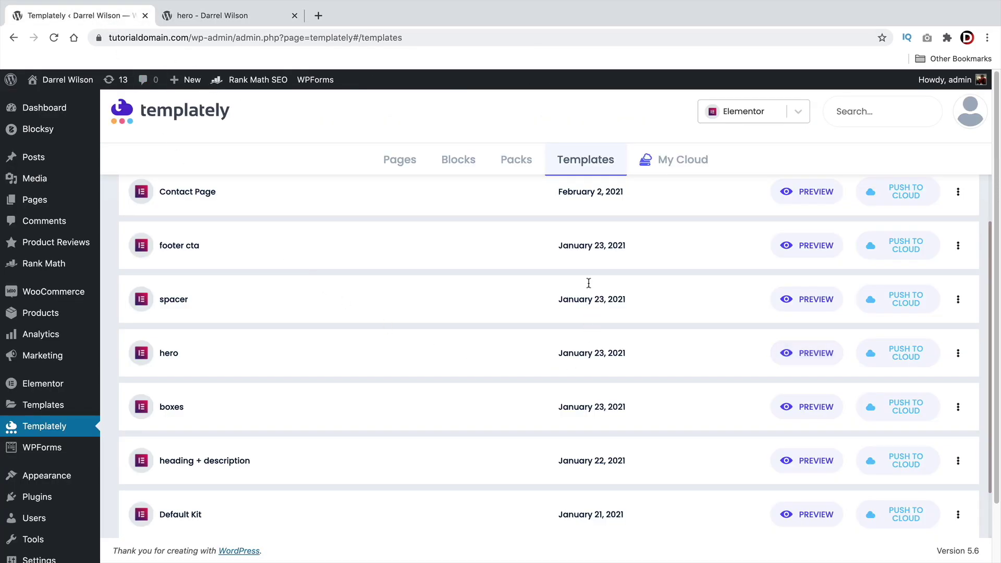
Step: Look over My Cloud files and the Developer Team and Agency workspaces, then return to Pages
{"action": "left_click", "coordinate": [678, 159]}
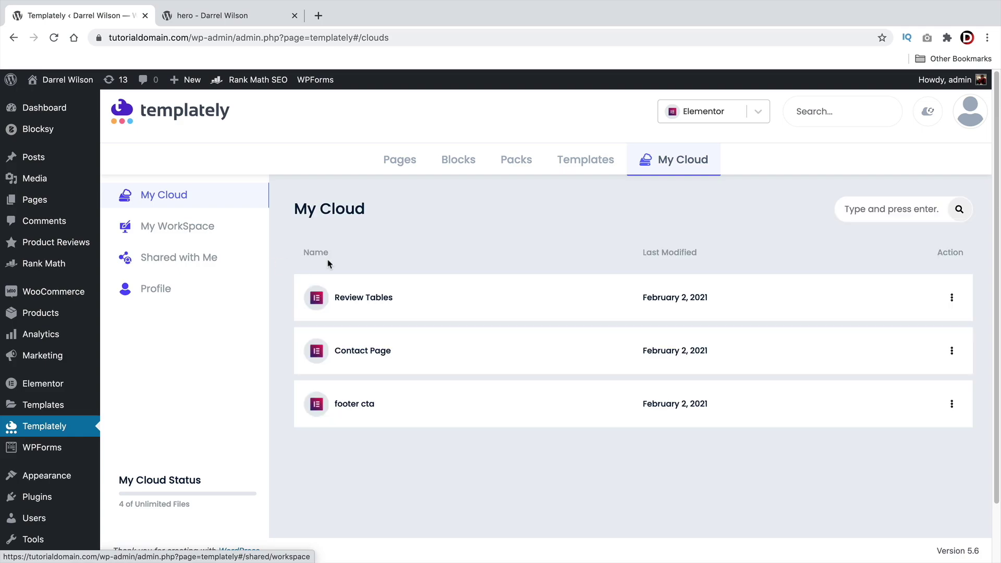
{"action": "left_click", "coordinate": [198, 229]}
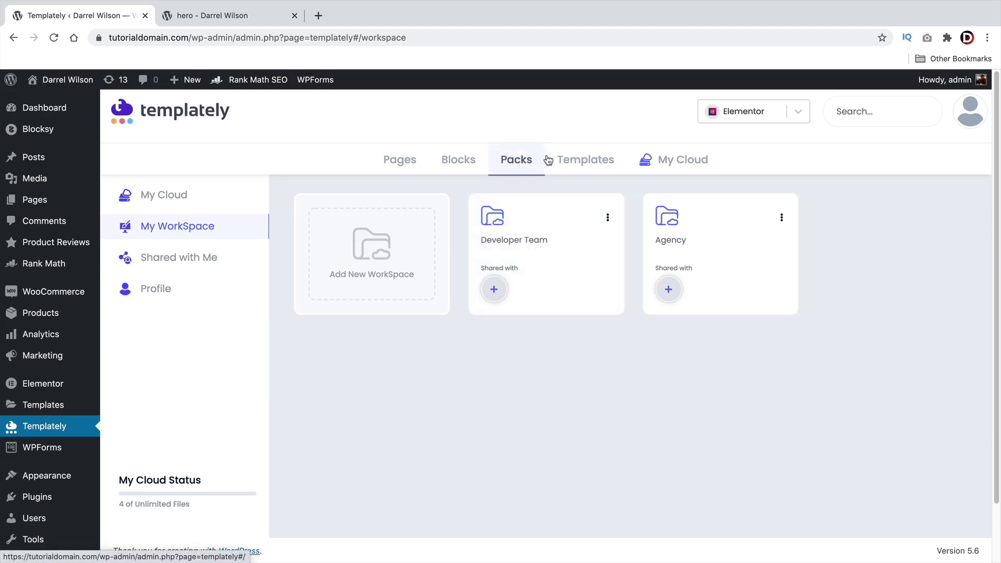
{"action": "left_click", "coordinate": [519, 161]}
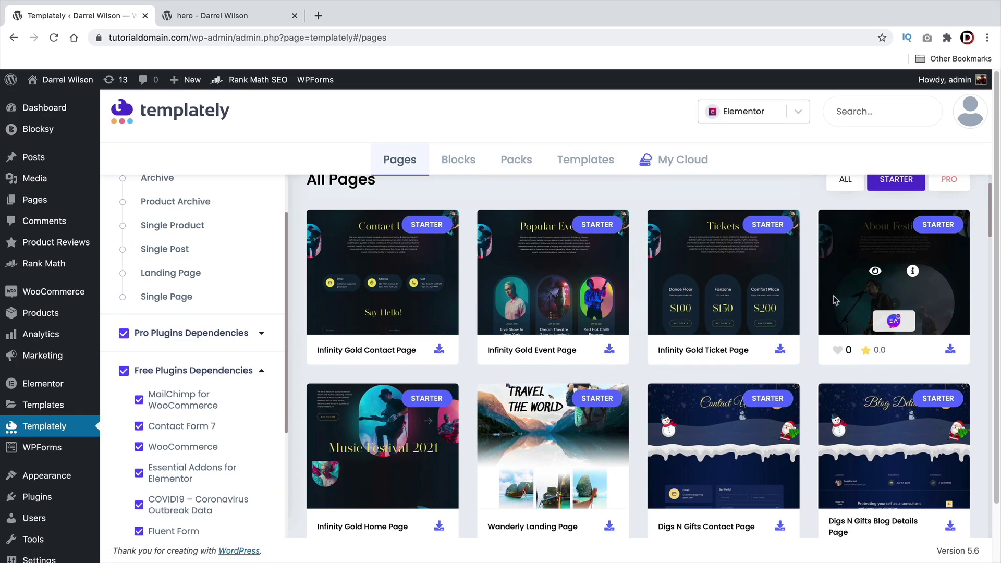
Step: Scroll down through the Pages grid of starter page templates
{"action": "scroll", "coordinate": [835, 300], "scroll_direction": "down", "scroll_amount": 5}
{"action": "scroll", "coordinate": [823, 303], "scroll_direction": "down", "scroll_amount": 10}
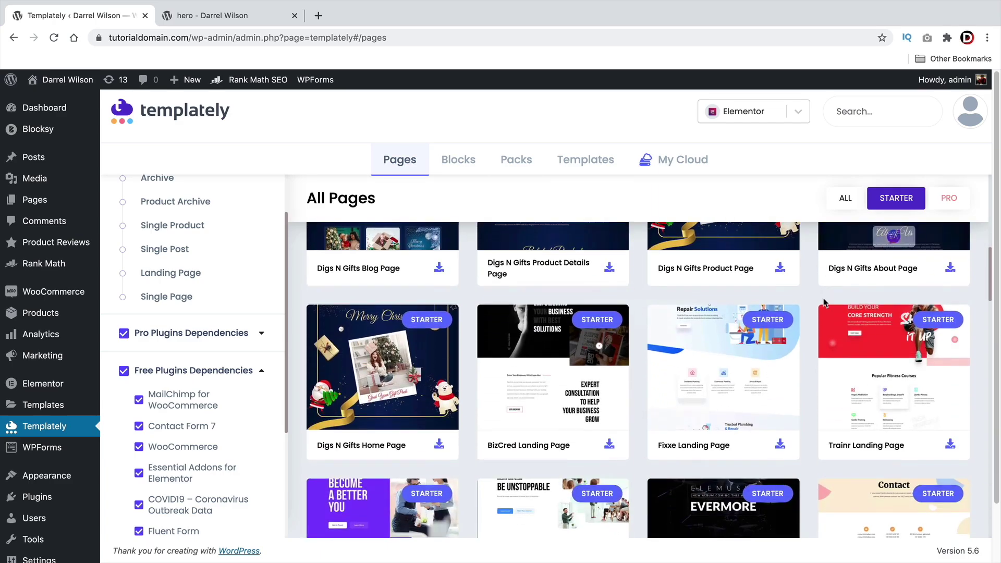
{"action": "scroll", "coordinate": [823, 305], "scroll_direction": "down", "scroll_amount": 10}
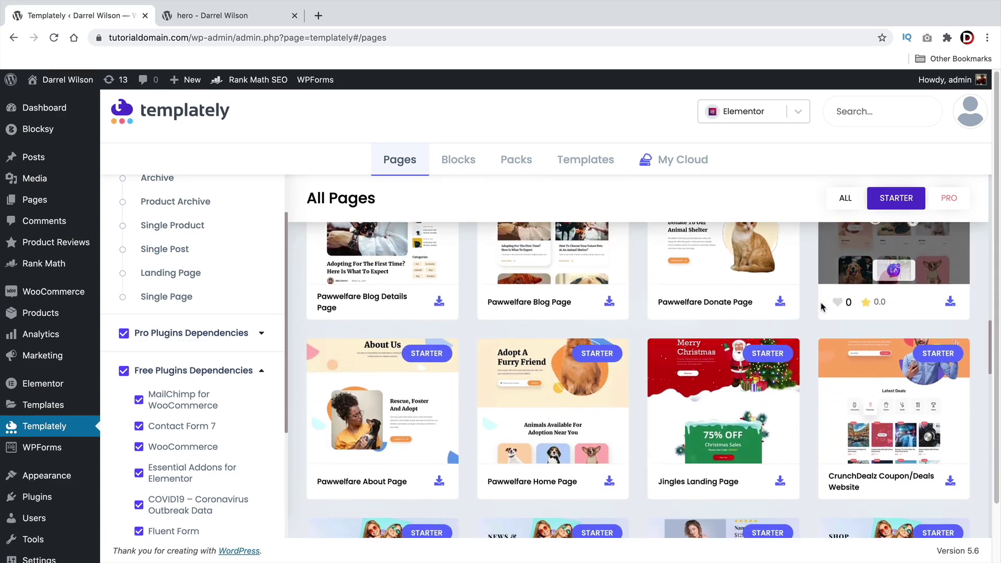
{"action": "scroll", "coordinate": [821, 308], "scroll_direction": "down", "scroll_amount": 5}
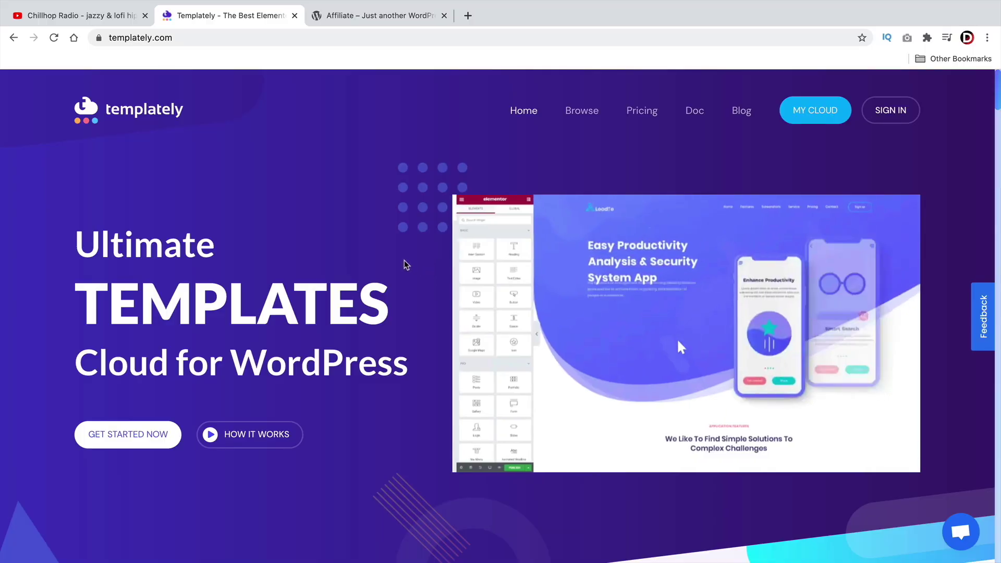
Step: Scroll through the templately.com homepage's Cloud Workspace features
{"action": "scroll", "coordinate": [439, 255], "scroll_direction": "down", "scroll_amount": 10}
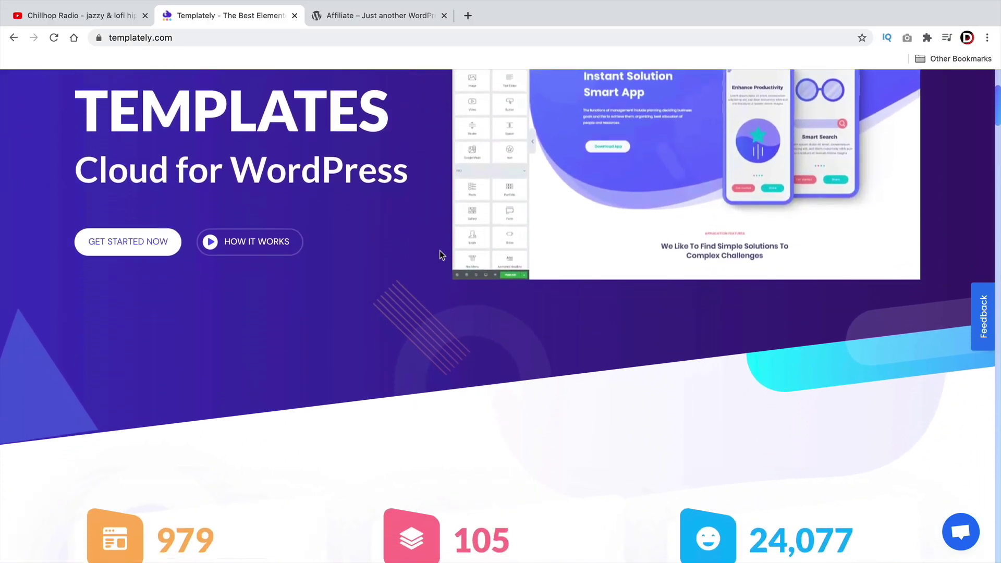
{"action": "scroll", "coordinate": [439, 256], "scroll_direction": "down", "scroll_amount": 5}
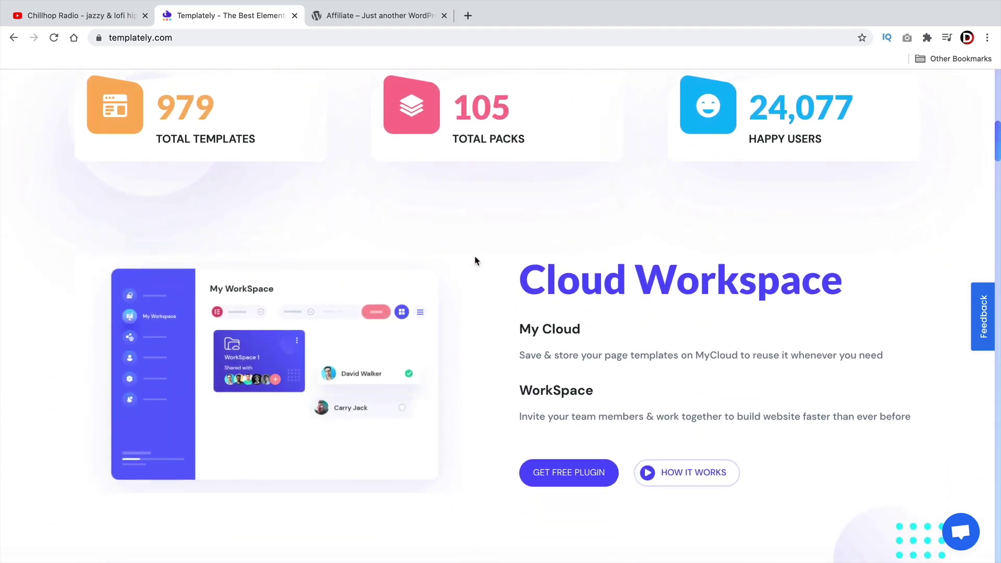
{"action": "scroll", "coordinate": [475, 263], "scroll_direction": "down", "scroll_amount": 8}
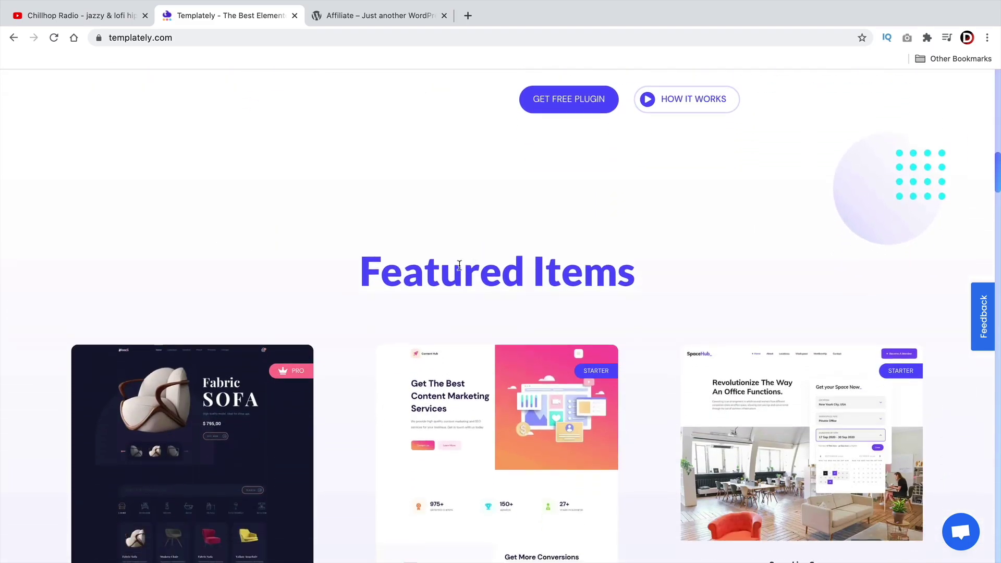
{"action": "scroll", "coordinate": [365, 253], "scroll_direction": "down", "scroll_amount": 8}
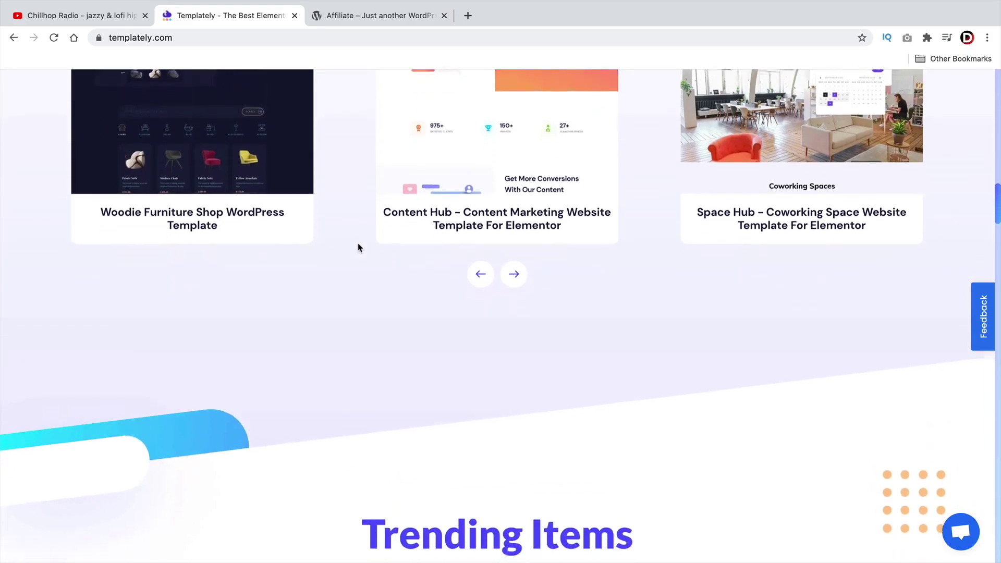
{"action": "scroll", "coordinate": [359, 250], "scroll_direction": "down", "scroll_amount": 8}
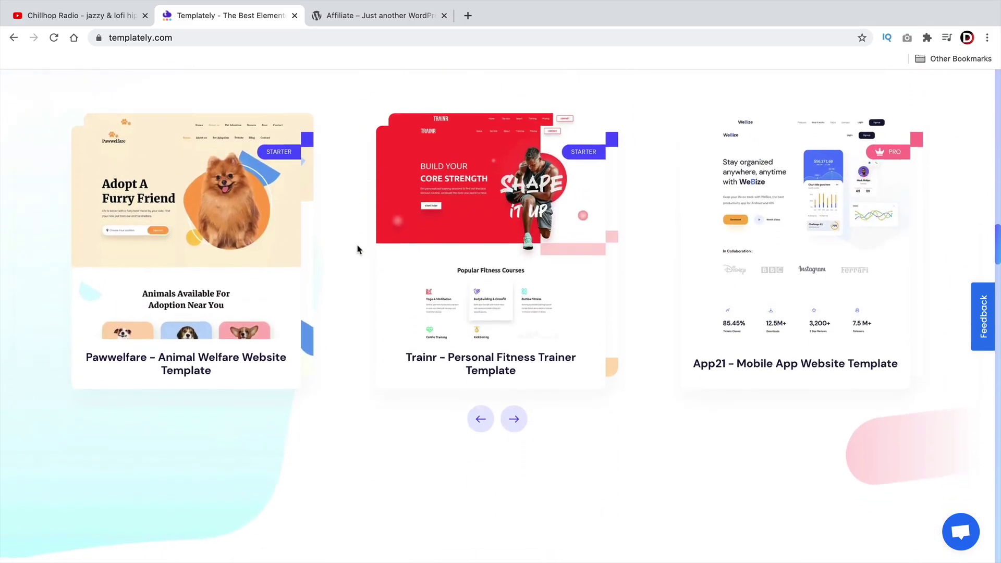
{"action": "scroll", "coordinate": [355, 254], "scroll_direction": "down", "scroll_amount": 8}
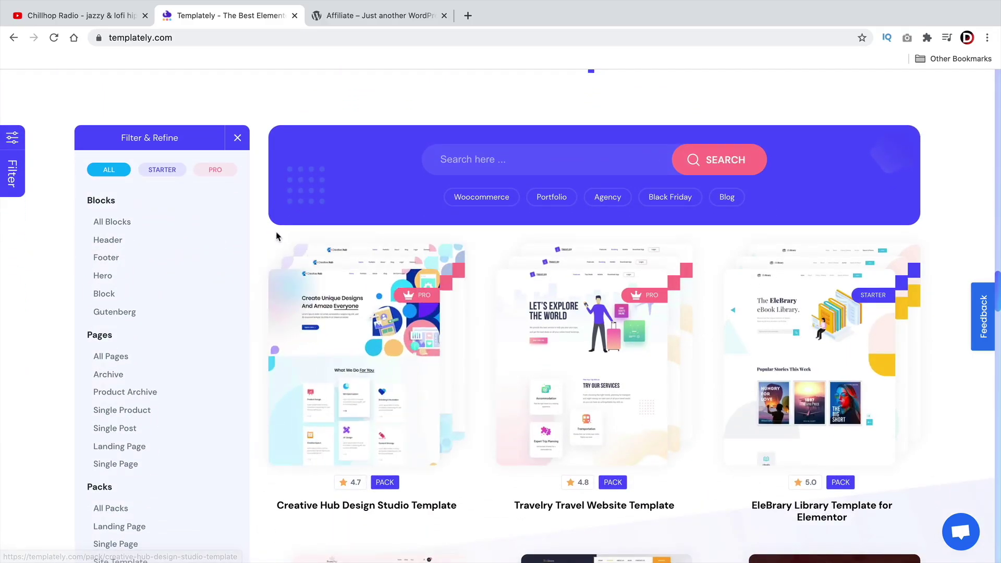
{"action": "scroll", "coordinate": [270, 235], "scroll_direction": "down", "scroll_amount": 1}
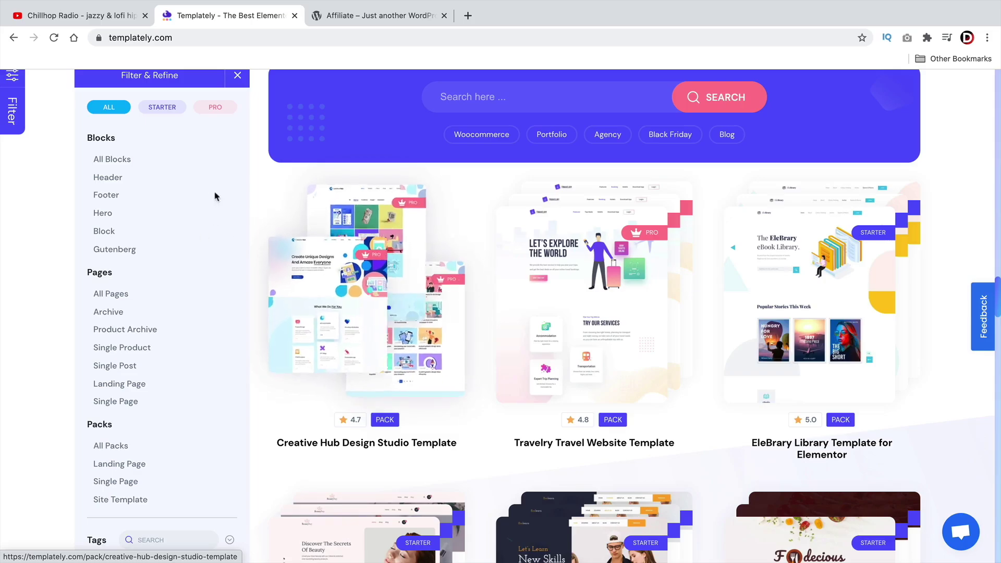
{"action": "scroll", "coordinate": [104, 261], "scroll_direction": "down", "scroll_amount": 2}
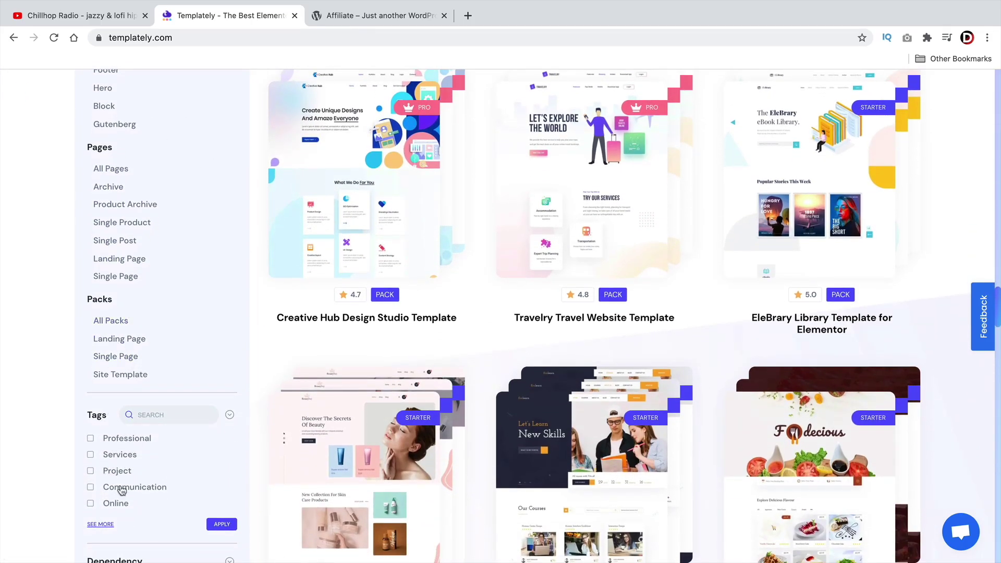
{"action": "scroll", "coordinate": [365, 261], "scroll_direction": "up", "scroll_amount": 2}
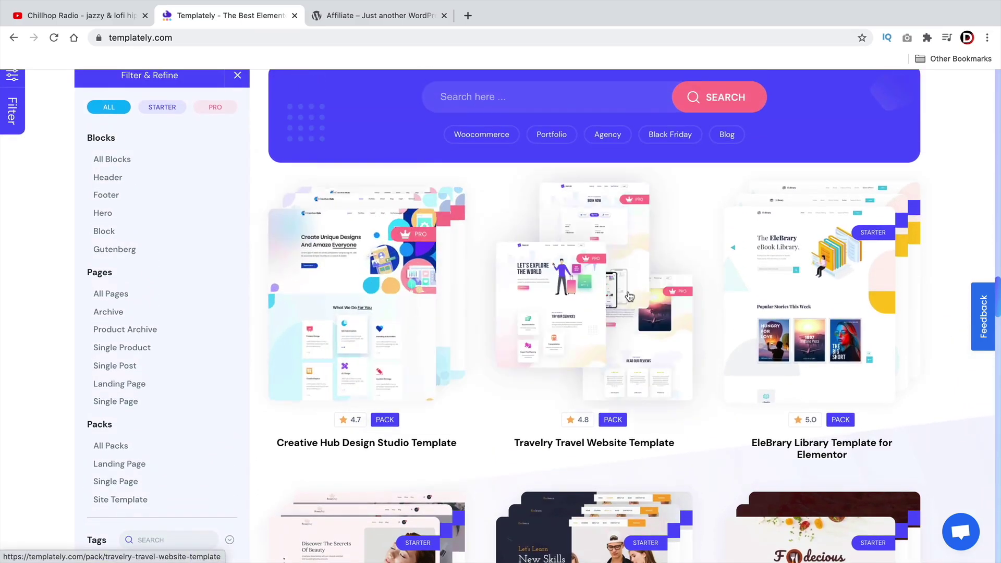
Step: Scan the template catalogue, scroll back up, and switch to the Affiliate WordPress site
{"action": "scroll", "coordinate": [825, 290], "scroll_direction": "down", "scroll_amount": 4}
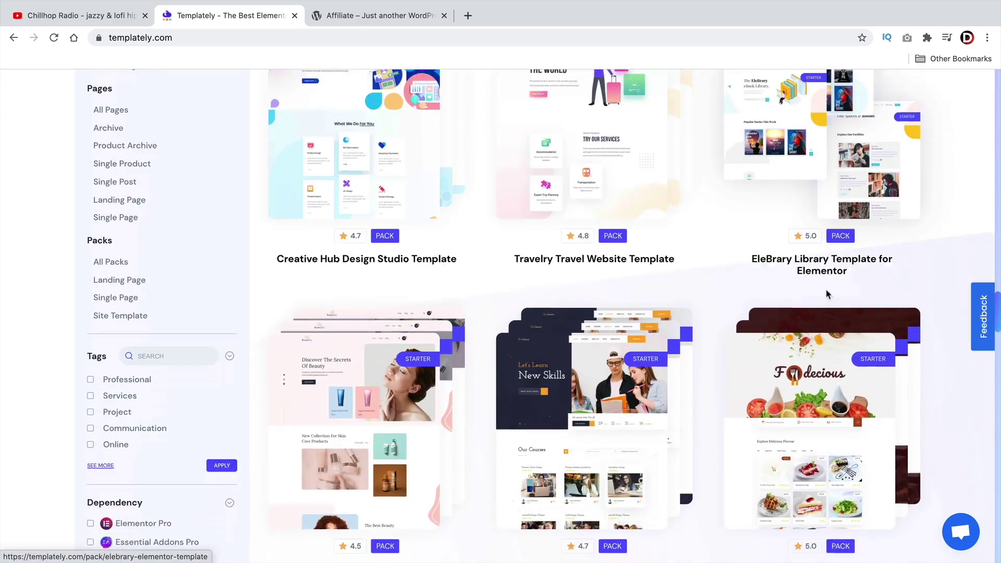
{"action": "scroll", "coordinate": [370, 366], "scroll_direction": "down", "scroll_amount": 4}
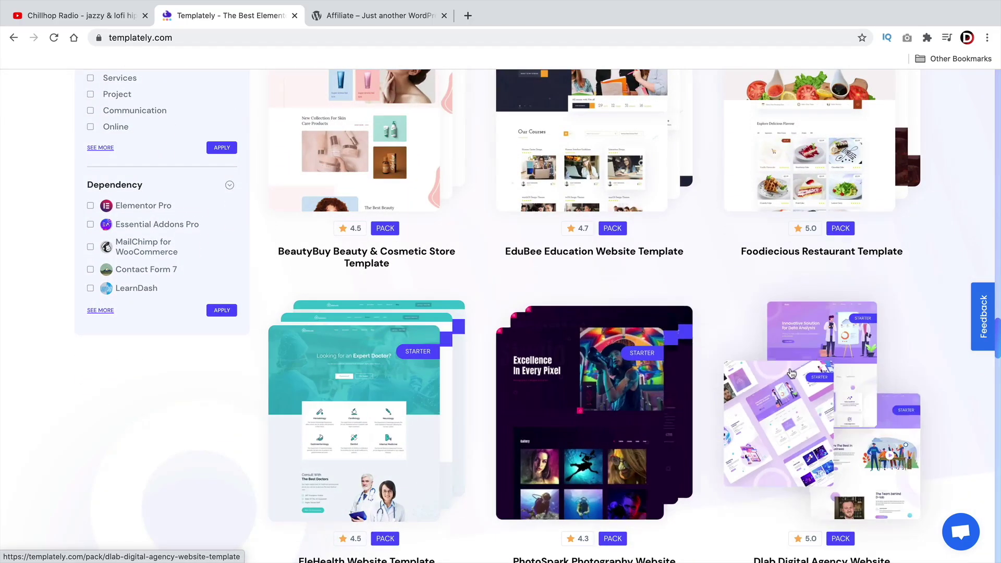
{"action": "scroll", "coordinate": [791, 367], "scroll_direction": "down", "scroll_amount": 2}
{"action": "scroll", "coordinate": [791, 367], "scroll_direction": "down", "scroll_amount": 2}
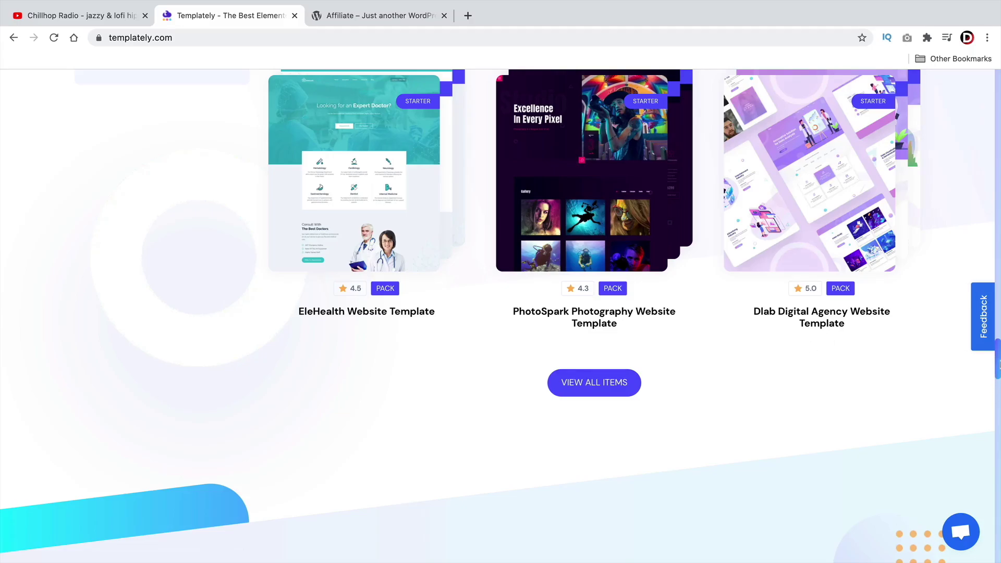
{"action": "scroll", "coordinate": [998, 365], "scroll_direction": "up", "scroll_amount": 20}
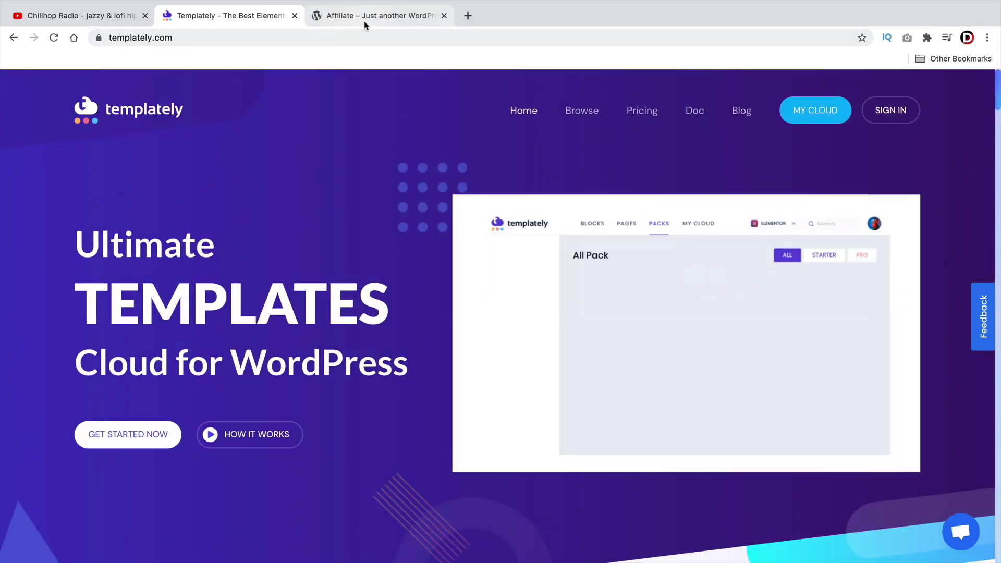
{"action": "left_click", "coordinate": [366, 21]}
Step: Install and activate the Templately plugin from Plugins > Add New on the Affiliate site
{"action": "mouse_move", "coordinate": [42, 96]}
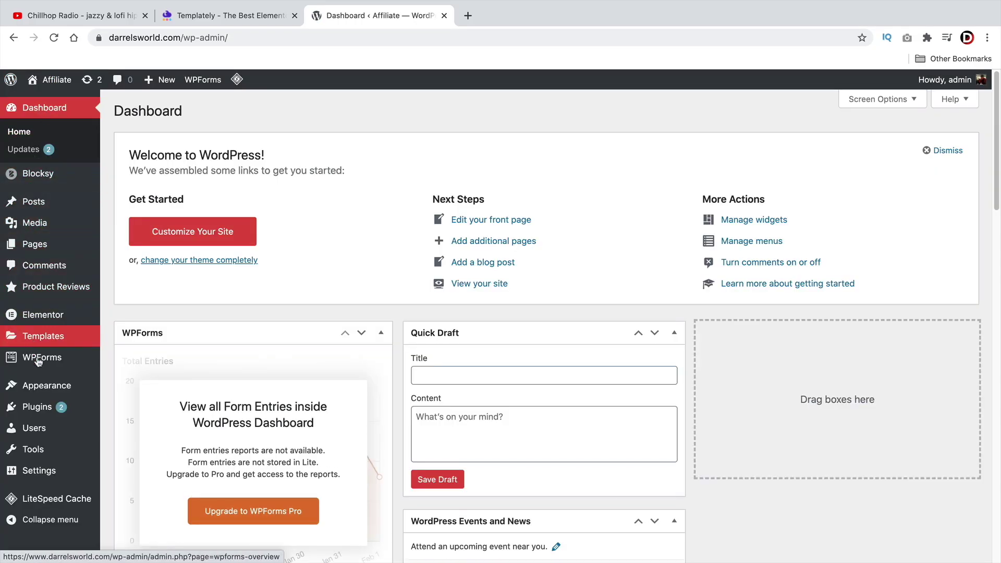
{"action": "mouse_move", "coordinate": [46, 412]}
{"action": "left_click", "coordinate": [157, 433]}
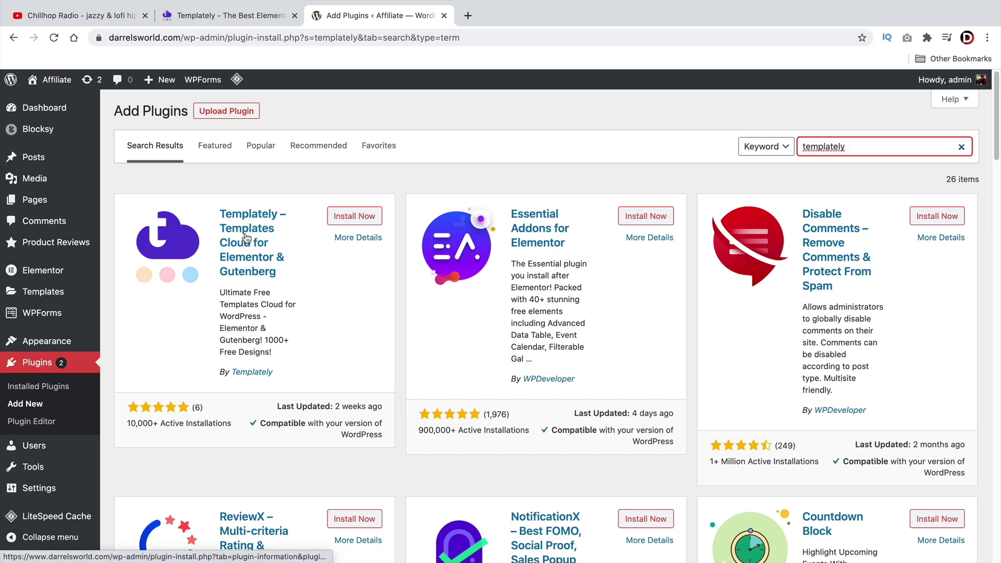
{"action": "left_click", "coordinate": [341, 218]}
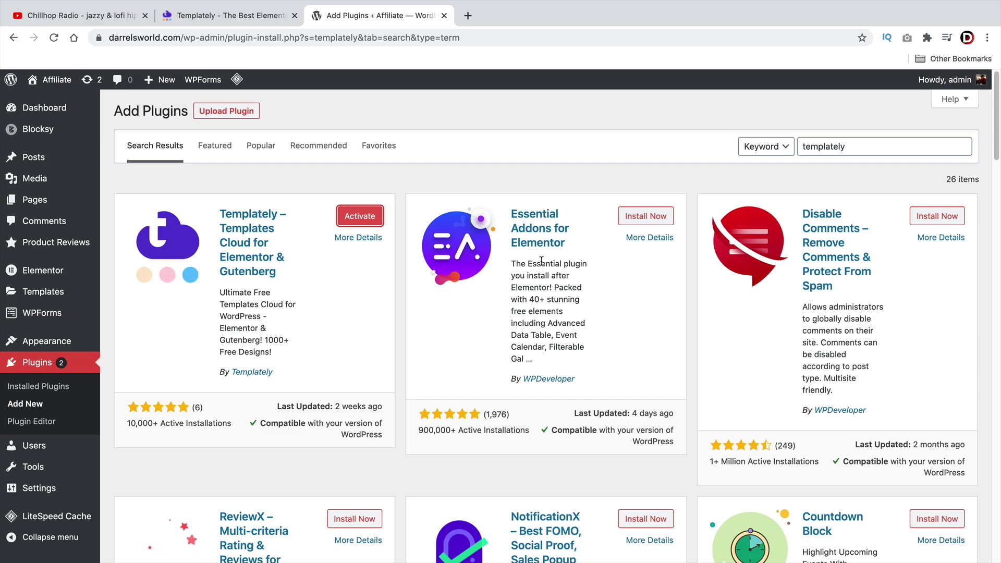
{"action": "left_click", "coordinate": [367, 223]}
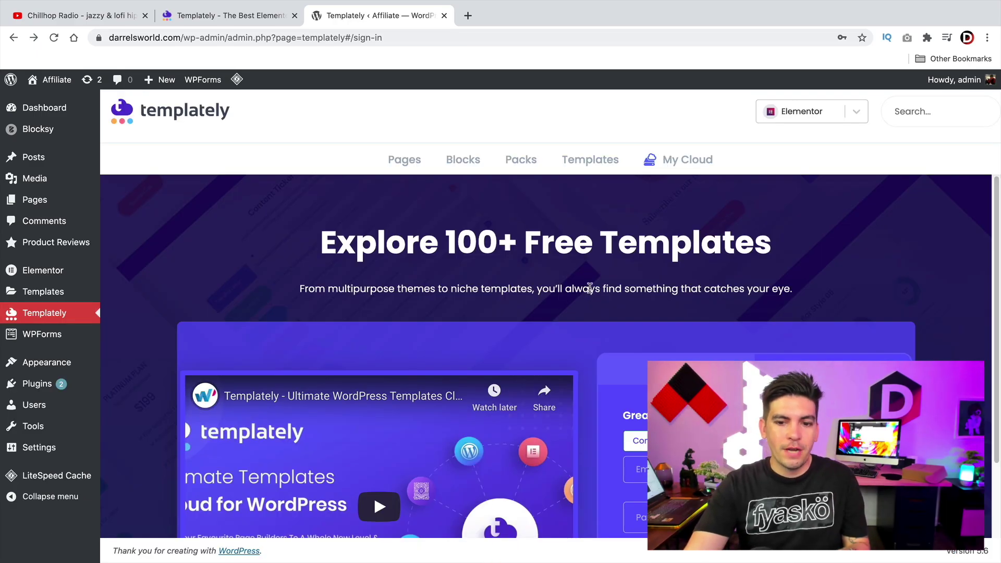
Step: Browse the Blocks and Packs libraries, then log in to the Templately account from My Cloud
{"action": "scroll", "coordinate": [591, 289], "scroll_direction": "down", "scroll_amount": 3}
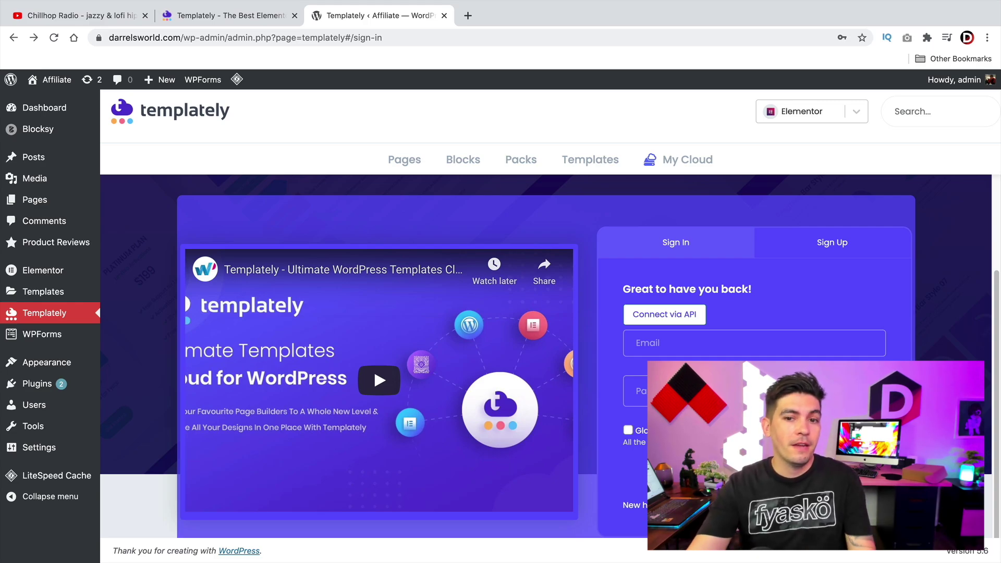
{"action": "scroll", "coordinate": [677, 326], "scroll_direction": "up", "scroll_amount": 3}
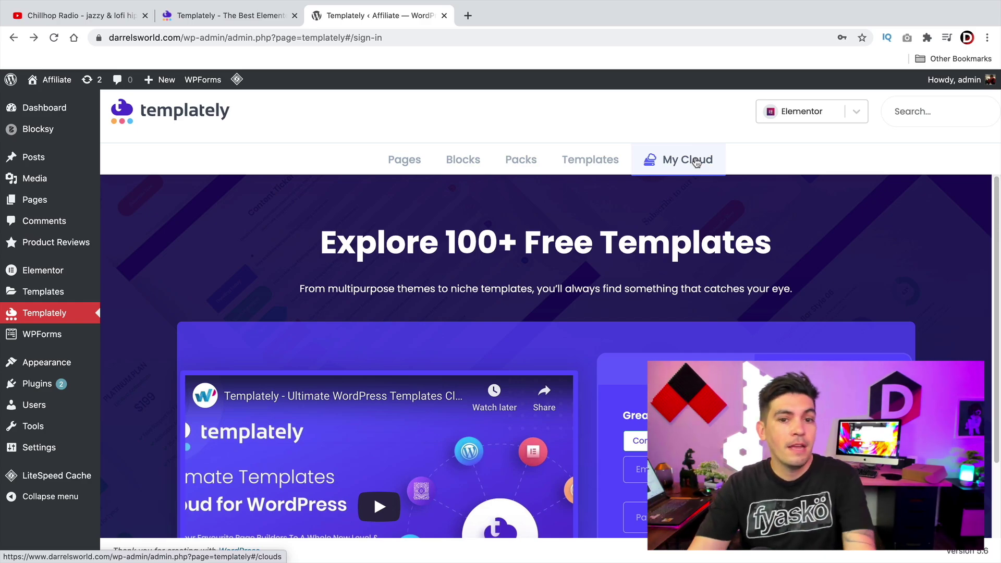
{"action": "left_click", "coordinate": [469, 163]}
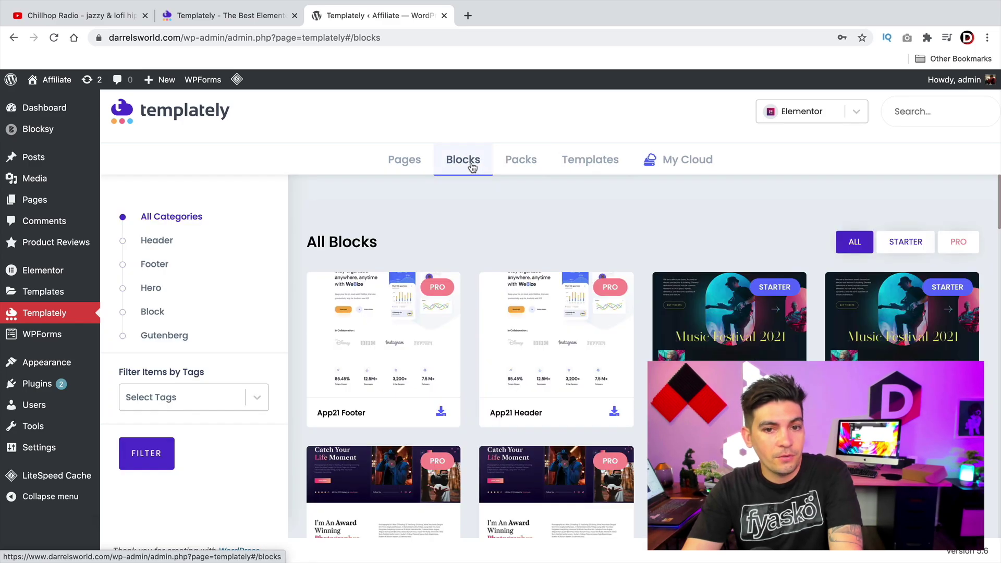
{"action": "left_click", "coordinate": [520, 160]}
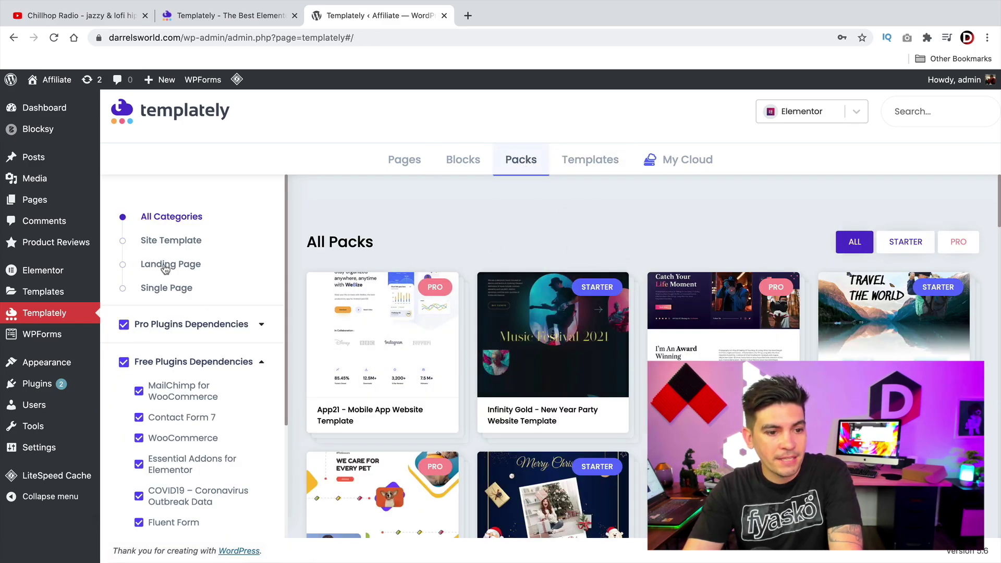
{"action": "scroll", "coordinate": [167, 292], "scroll_direction": "down", "scroll_amount": 5}
{"action": "scroll", "coordinate": [413, 385], "scroll_direction": "down", "scroll_amount": 2}
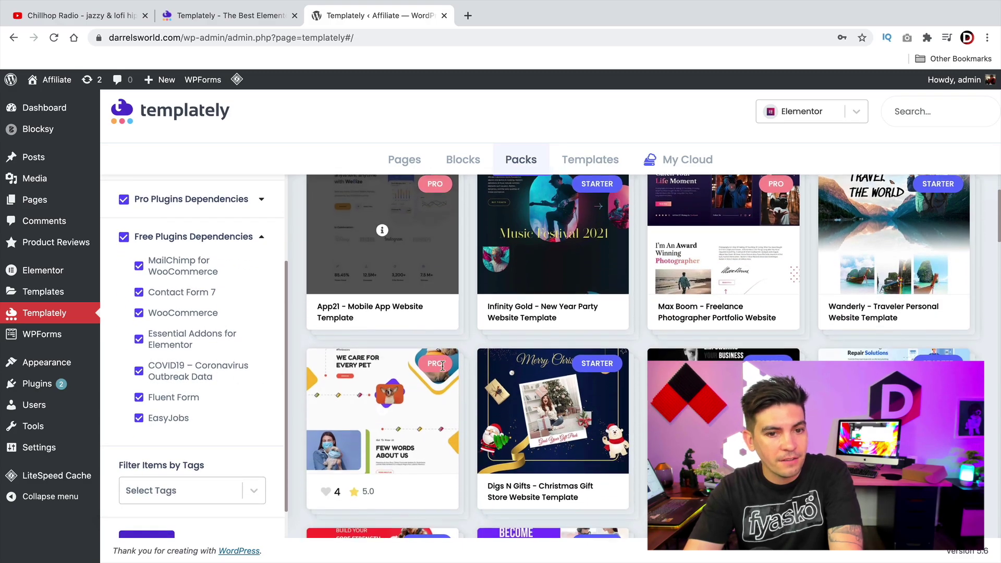
{"action": "scroll", "coordinate": [396, 365], "scroll_direction": "up", "scroll_amount": 2}
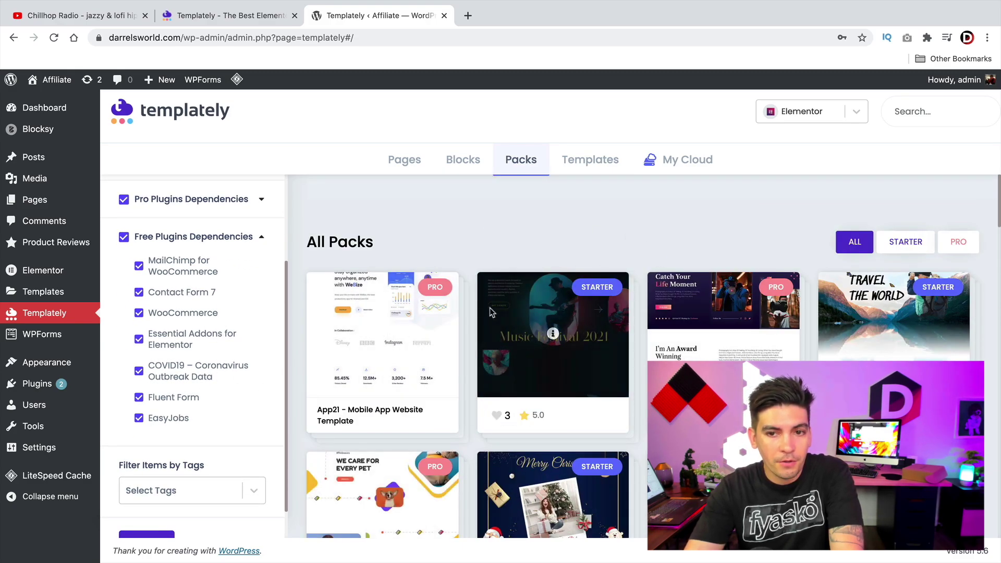
{"action": "left_click", "coordinate": [693, 160]}
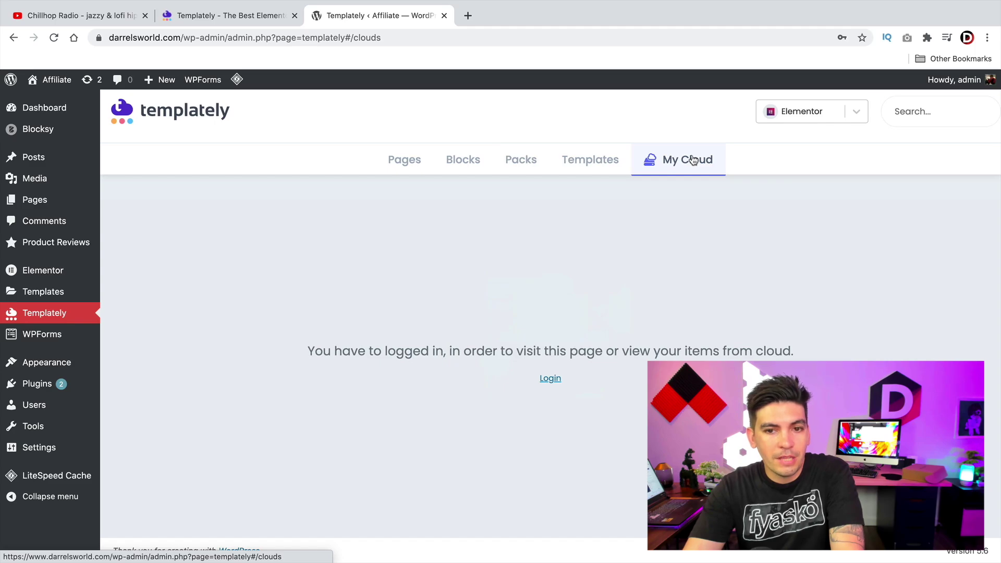
{"action": "left_click", "coordinate": [548, 380]}
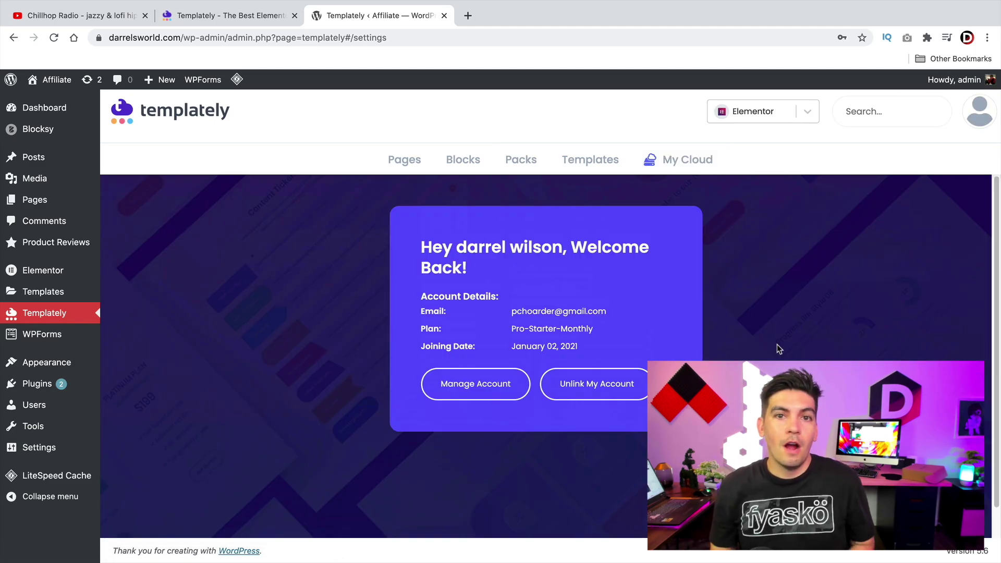
Step: Return to Pages, then view templately.com pricing: Starter $0, Premium $5.99 monthly
{"action": "left_click", "coordinate": [420, 167]}
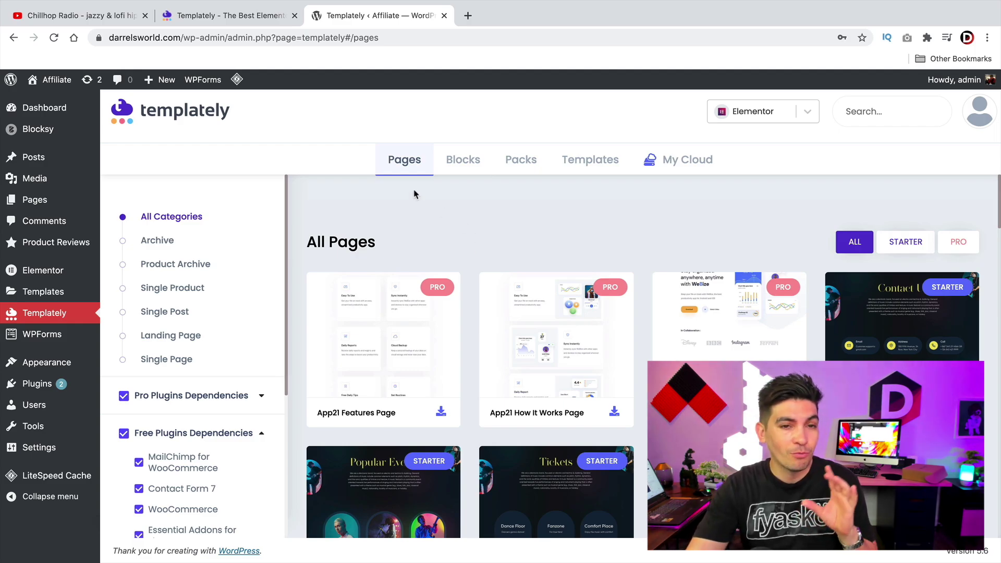
{"action": "left_click", "coordinate": [245, 16]}
{"action": "left_click", "coordinate": [632, 112]}
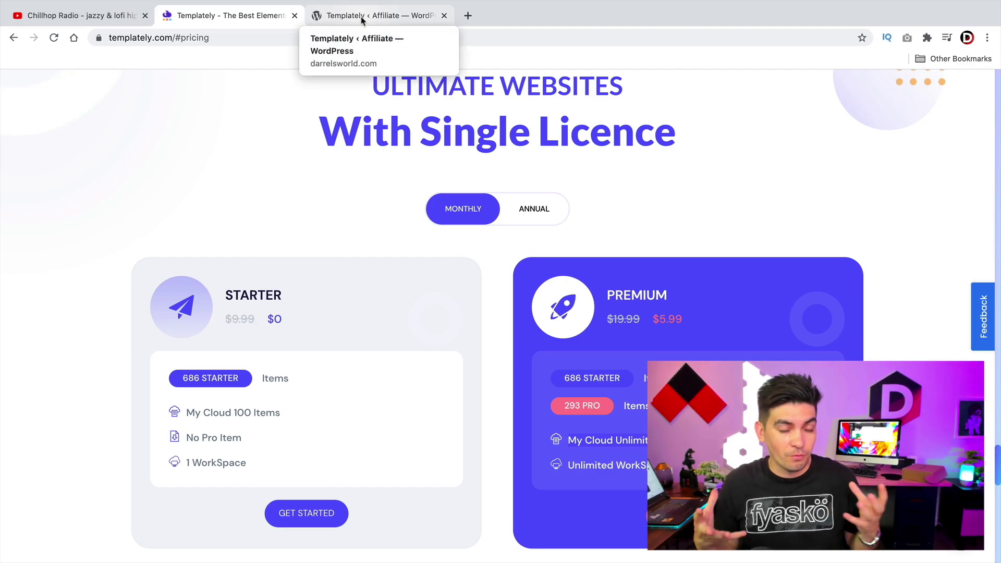
Step: Switch back to the WordPress admin and visit the Affiliate site's Review Hub homepage
{"action": "left_click", "coordinate": [362, 21]}
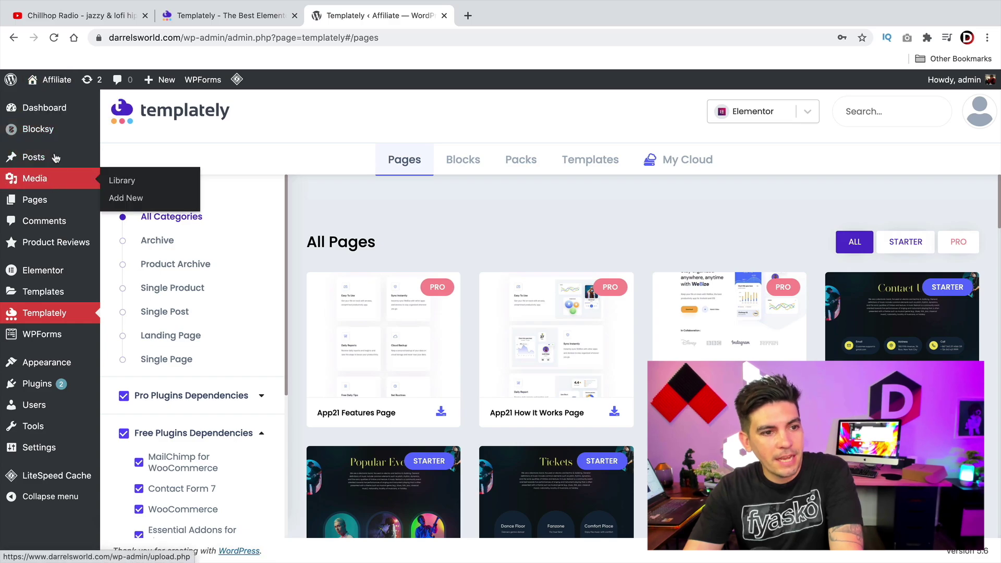
{"action": "left_click", "coordinate": [62, 103]}
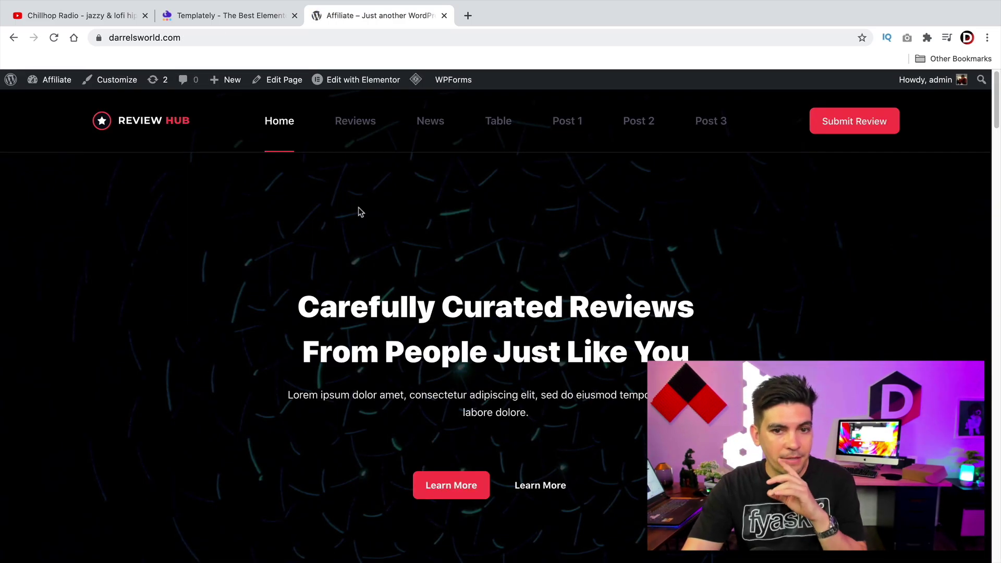
Step: Open the 'Best 10 Cheap Drones' Table page and launch it in Elementor
{"action": "left_click", "coordinate": [563, 132]}
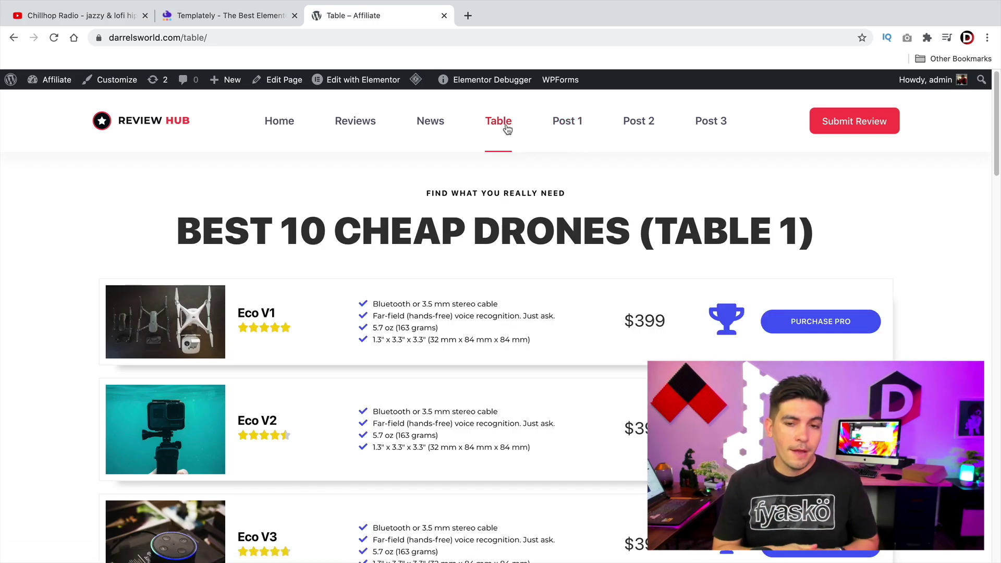
{"action": "scroll", "coordinate": [565, 290], "scroll_direction": "down", "scroll_amount": 12}
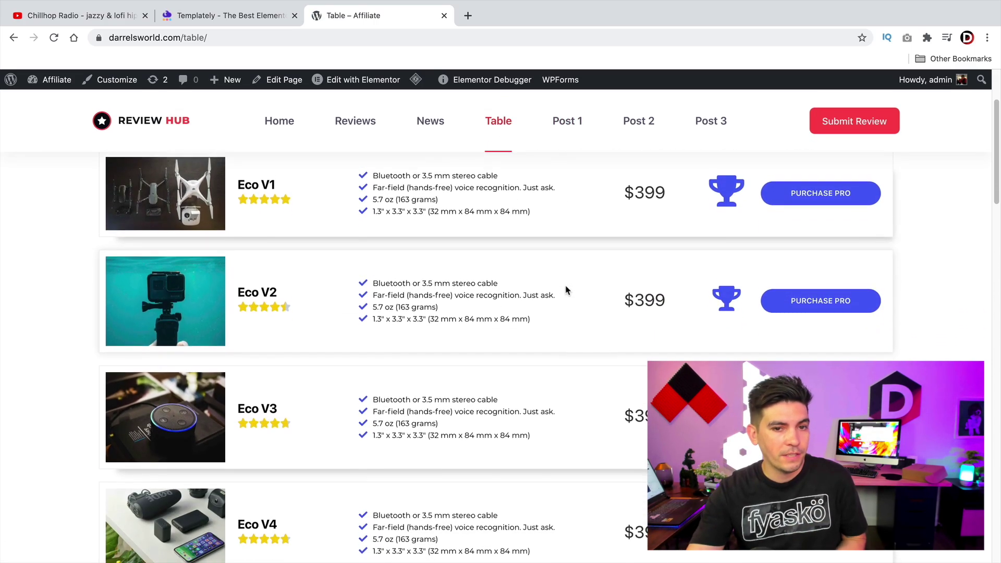
{"action": "scroll", "coordinate": [566, 290], "scroll_direction": "down", "scroll_amount": 10}
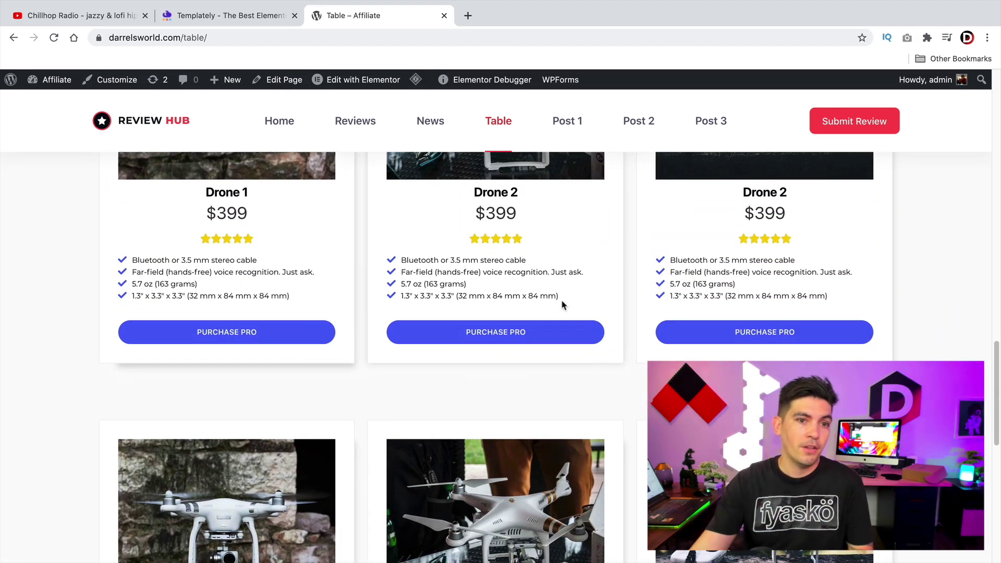
{"action": "scroll", "coordinate": [542, 324], "scroll_direction": "up", "scroll_amount": 20}
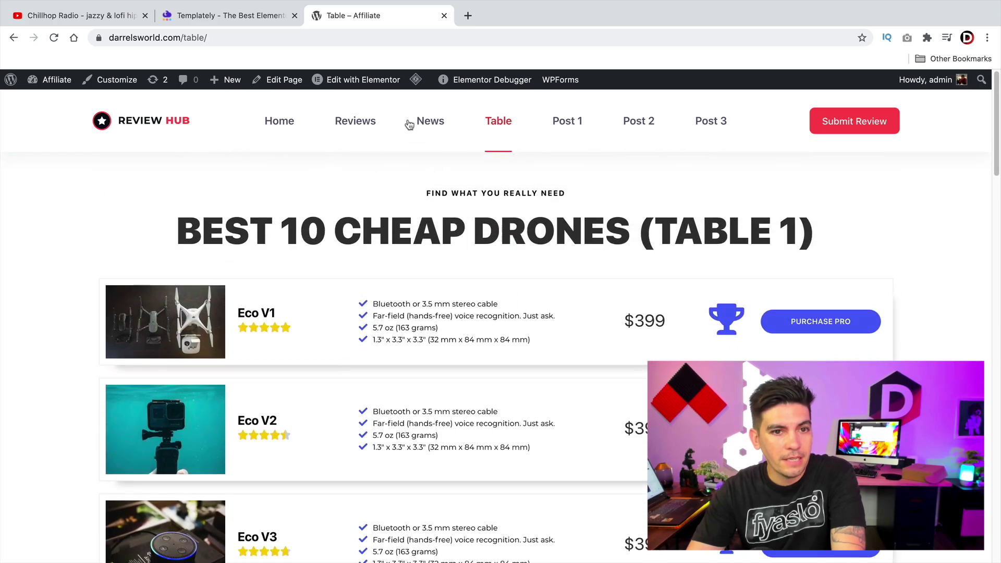
{"action": "left_click", "coordinate": [384, 87]}
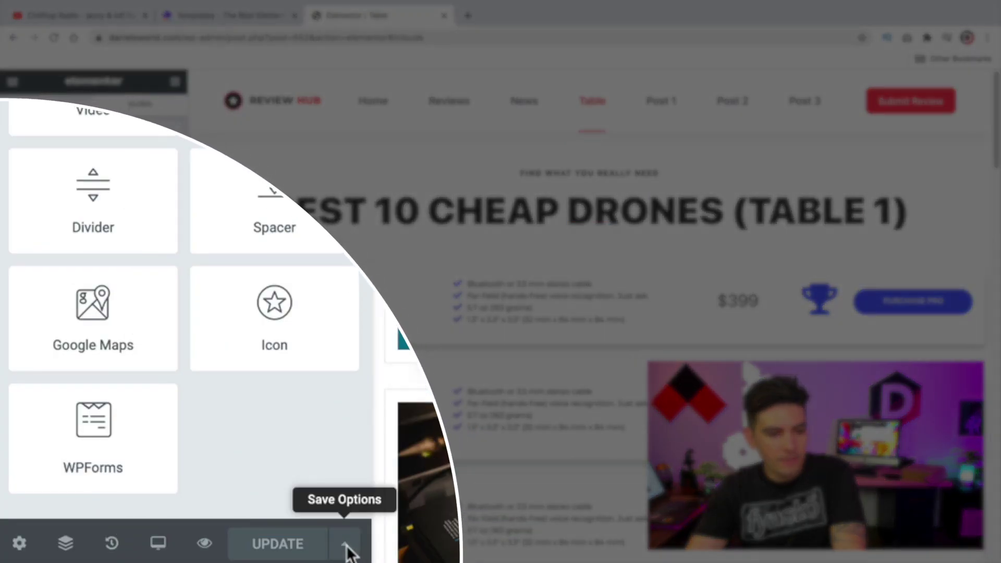
Step: Choose Save Page in Templately from the UPDATE button's save options
{"action": "left_click", "coordinate": [346, 548]}
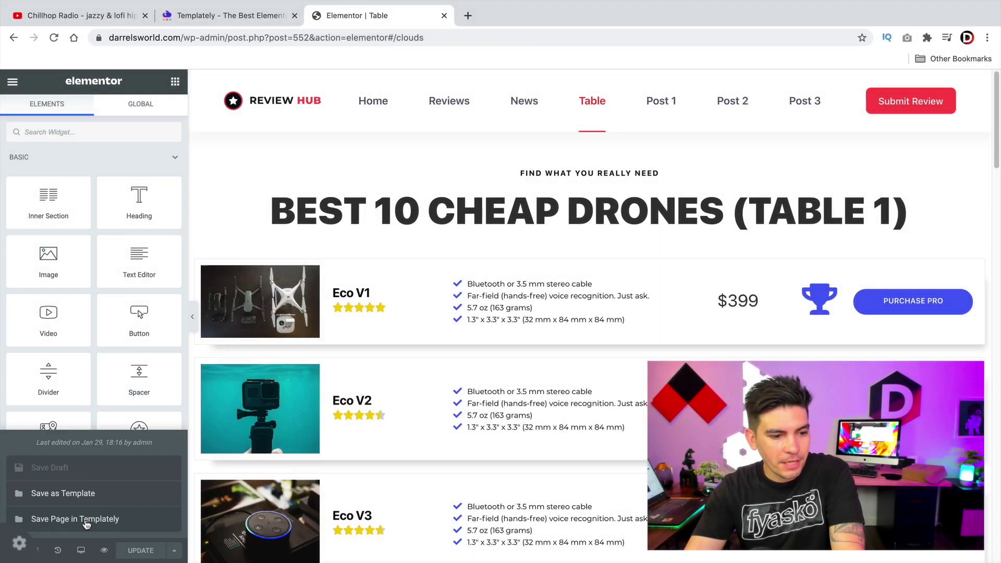
{"action": "left_click", "coordinate": [128, 487]}
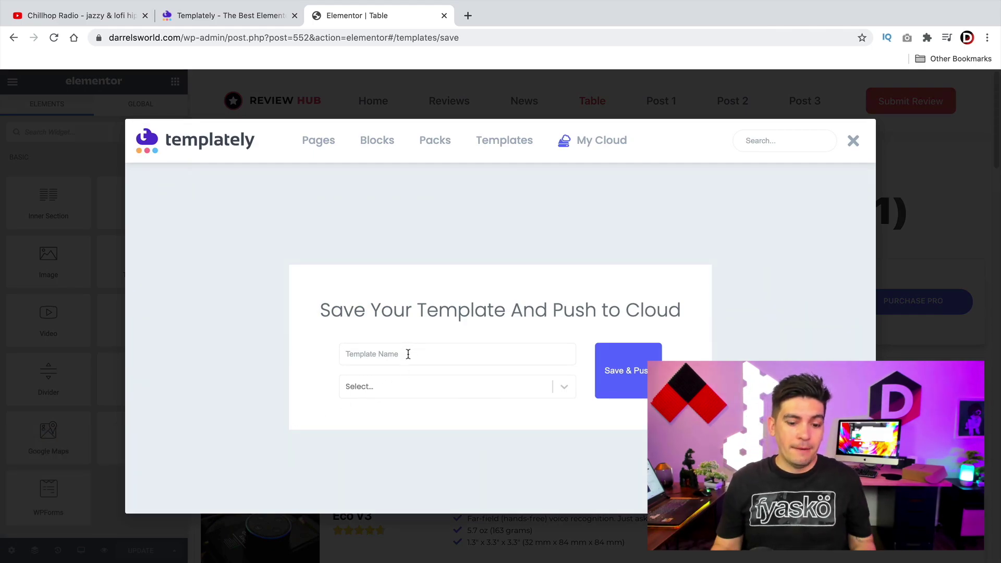
Step: Name the template 'Review Tables', set the destination to My Clouds, and Save & Push
{"action": "type", "text": "Review Tables"}
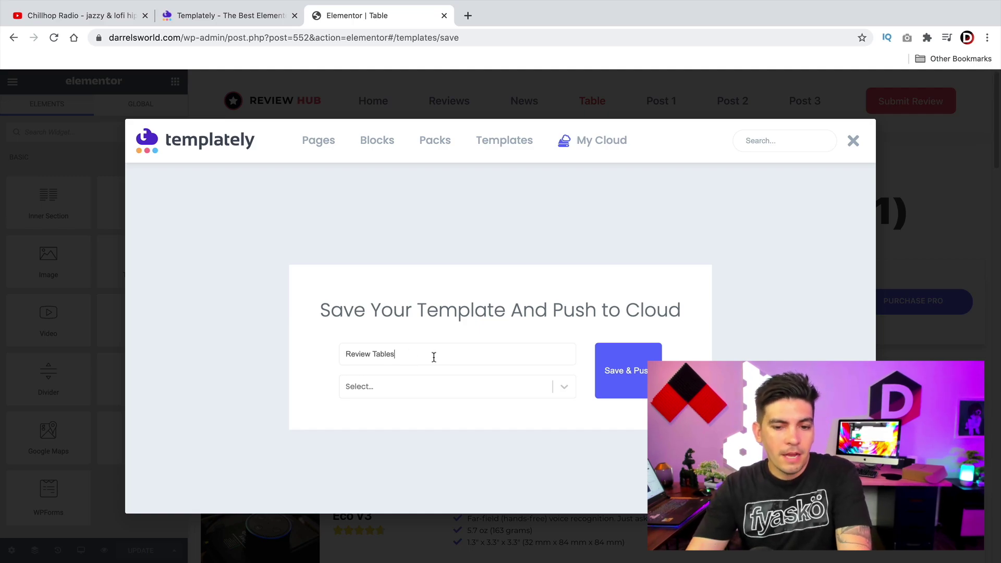
{"action": "left_click", "coordinate": [523, 389]}
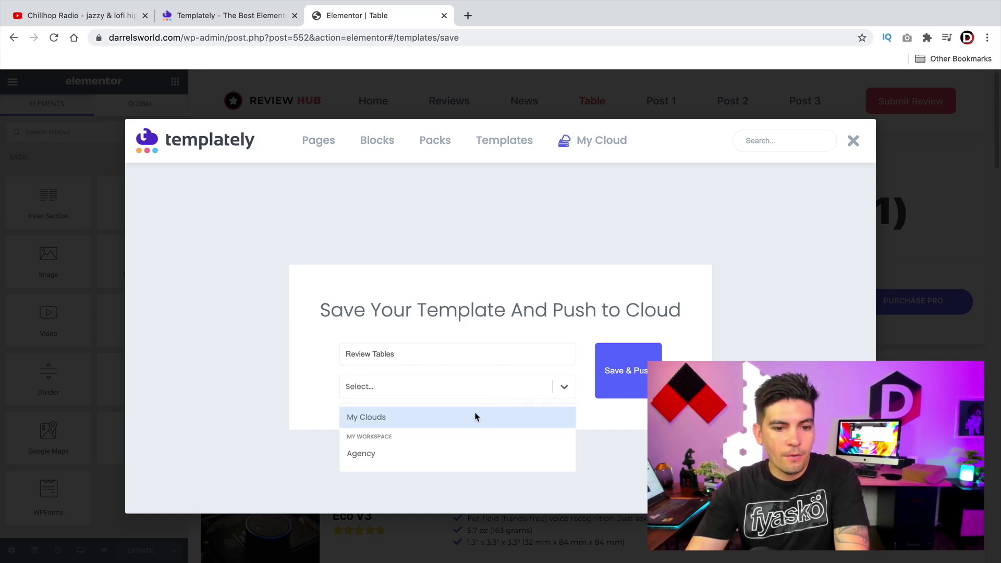
{"action": "left_click", "coordinate": [386, 418]}
{"action": "left_click", "coordinate": [621, 374]}
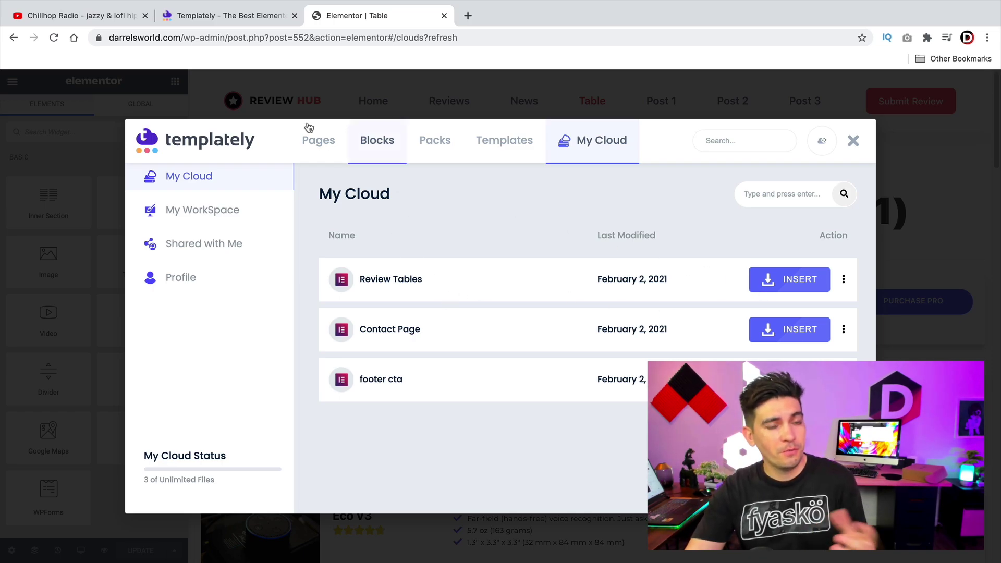
Step: Go to templately.com and open My WorkSpace to see the existing Agency workspace
{"action": "left_click", "coordinate": [273, 19]}
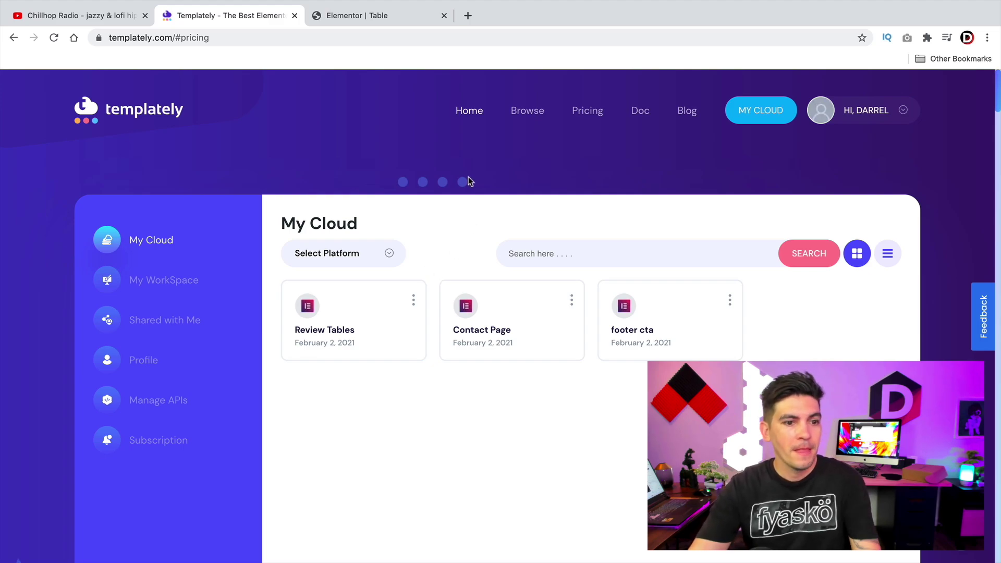
{"action": "left_click", "coordinate": [177, 279]}
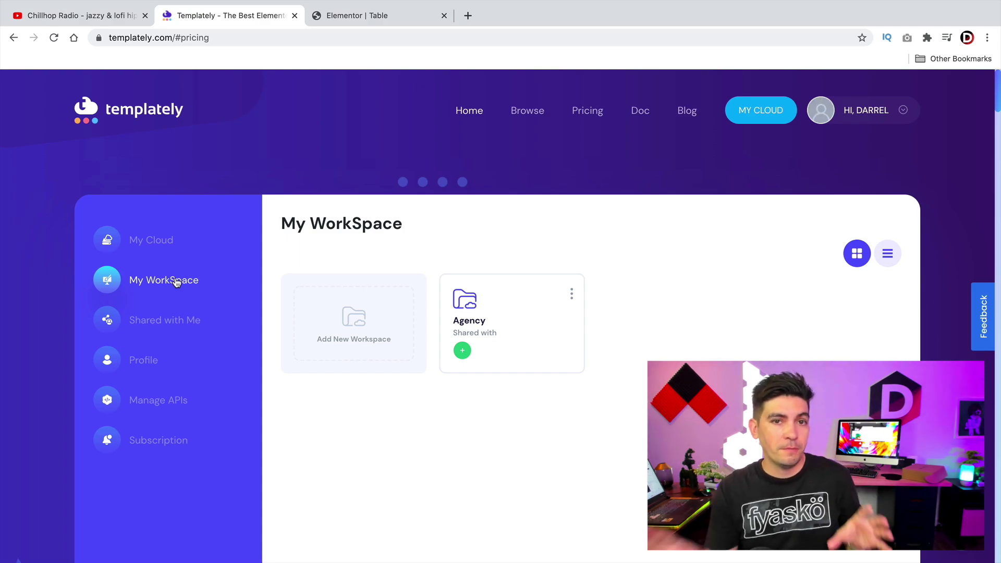
Step: Create a workspace named 'Developer Team' and invite one collaborator by their e-mail address
{"action": "left_click", "coordinate": [364, 335]}
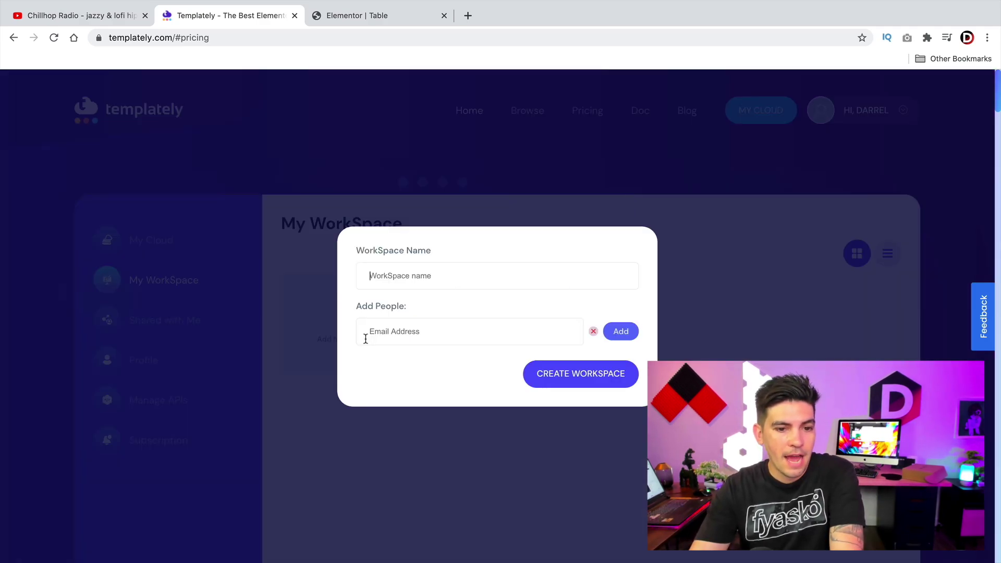
{"action": "left_click", "coordinate": [454, 284]}
{"action": "type", "text": "Developer T"}
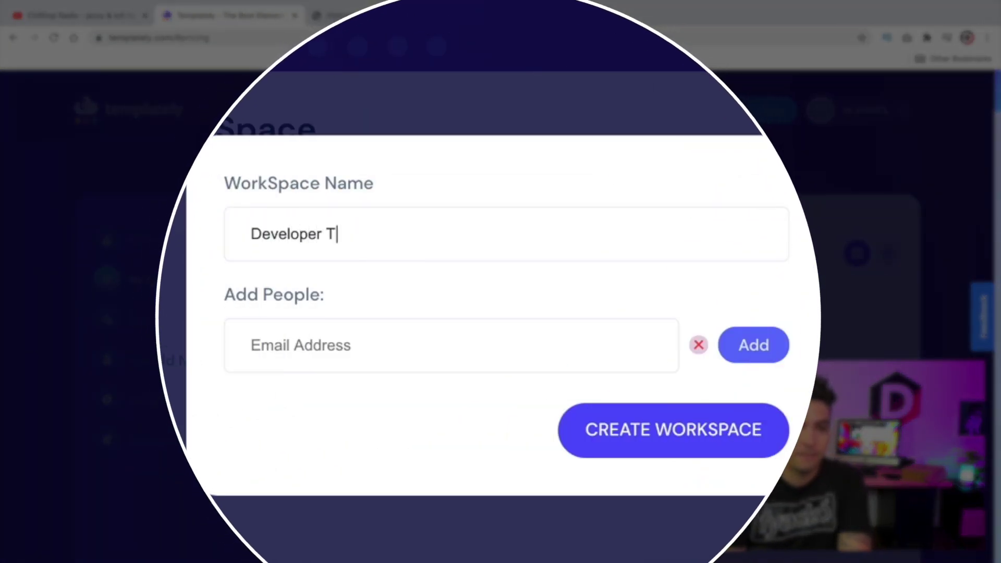
{"action": "type", "text": "eam"}
{"action": "left_click", "coordinate": [252, 345]}
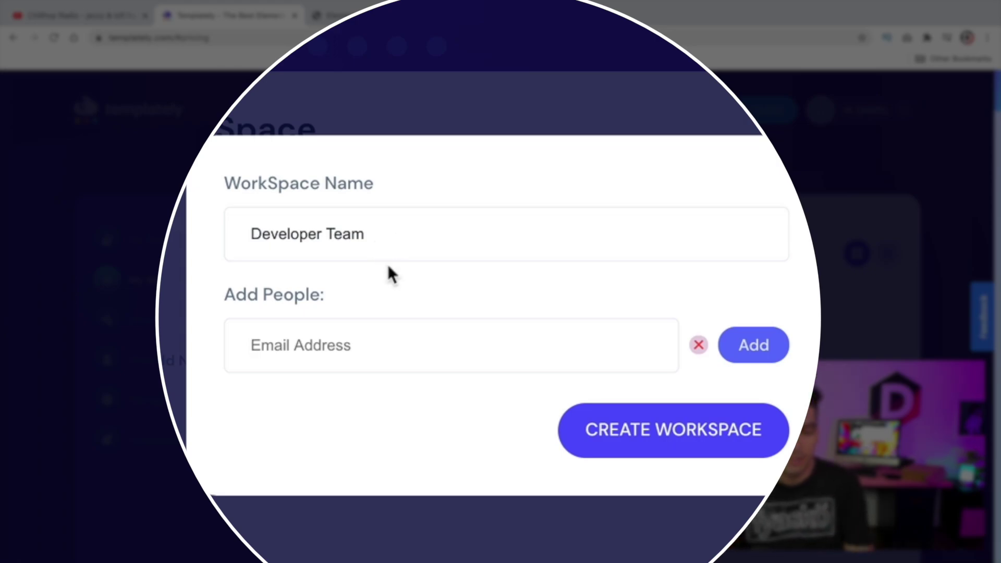
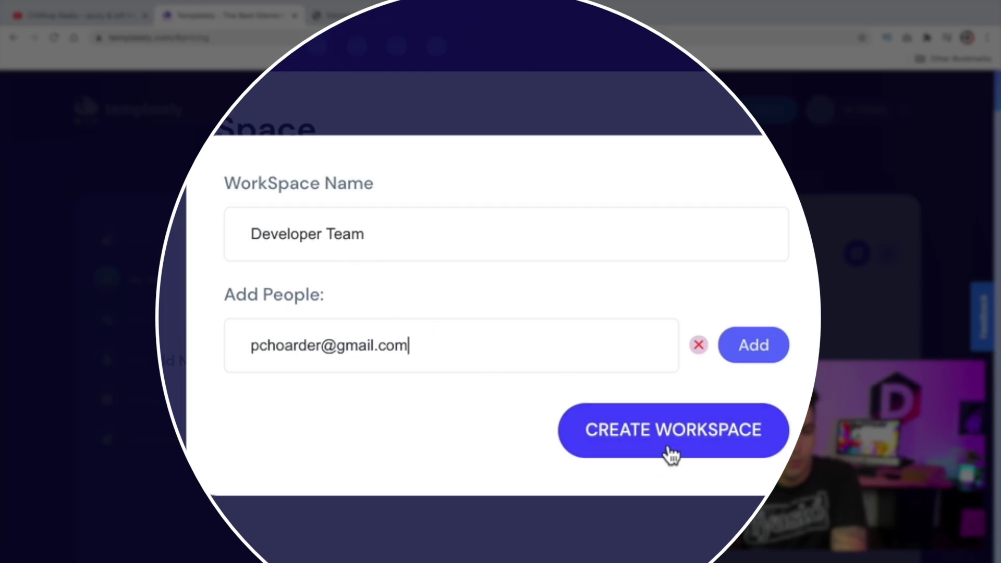
{"action": "left_click", "coordinate": [668, 449]}
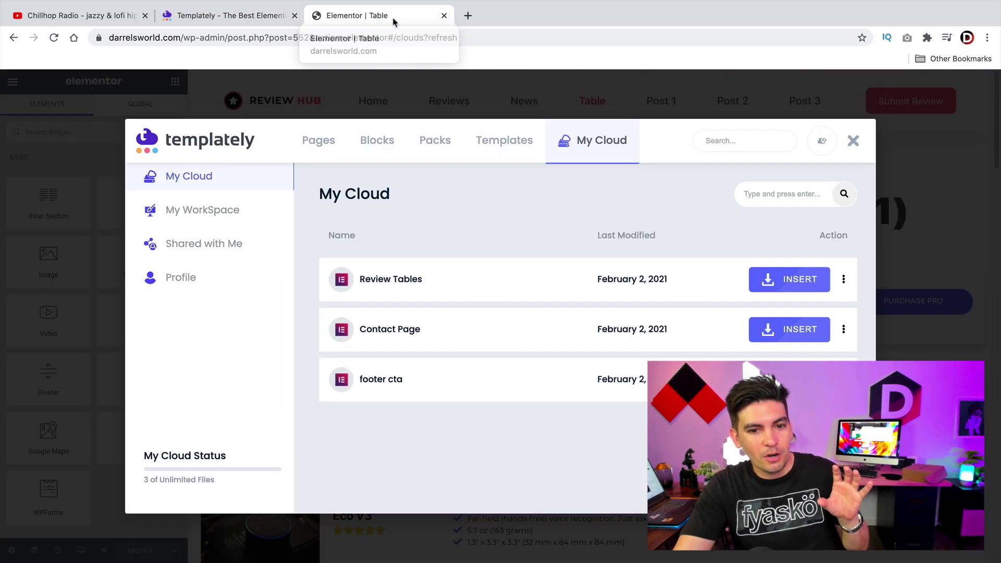
Step: Move from the Elementor editor to the tutorialdomain.com homepage
{"action": "left_click", "coordinate": [394, 21]}
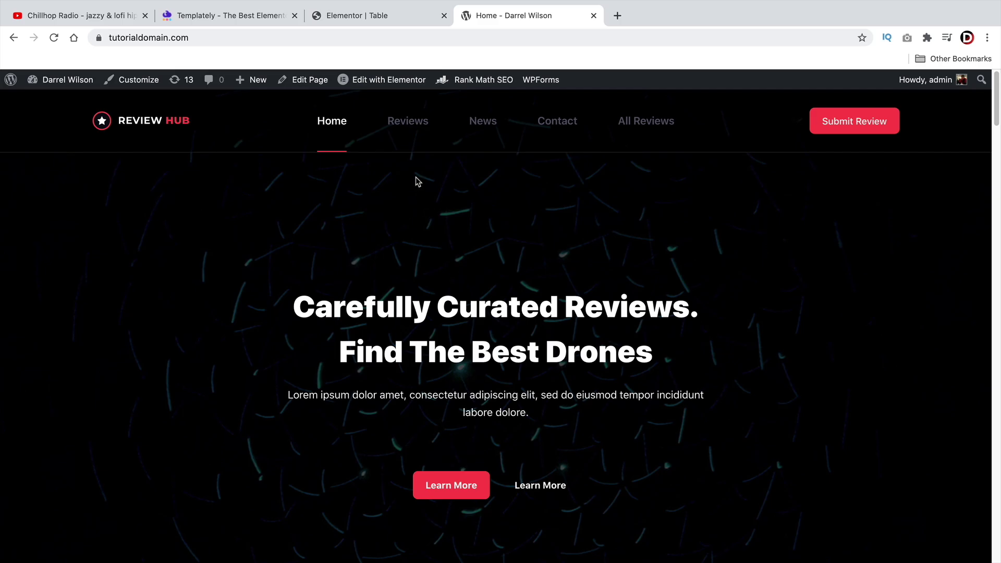
{"action": "left_click", "coordinate": [392, 24]}
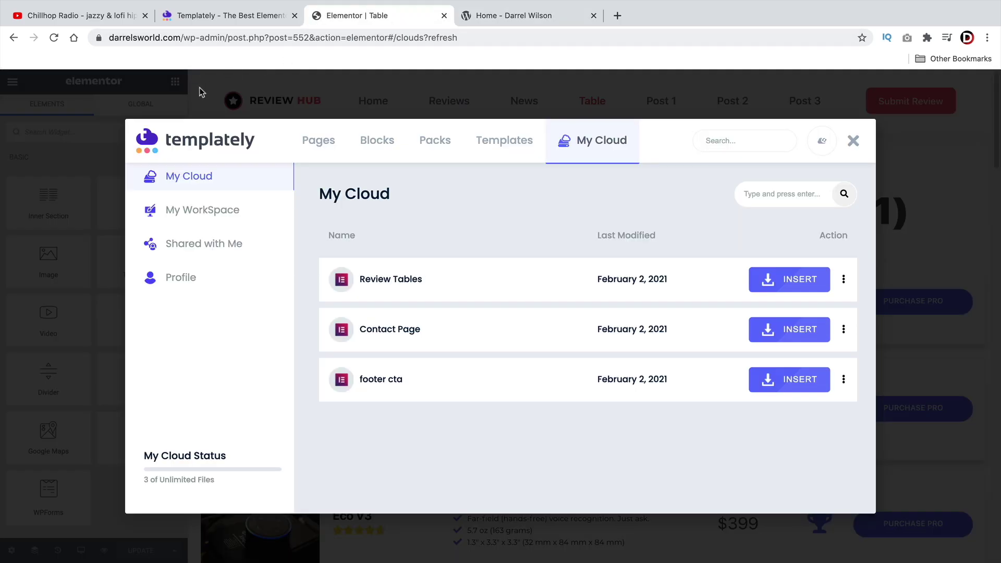
{"action": "left_click", "coordinate": [521, 16]}
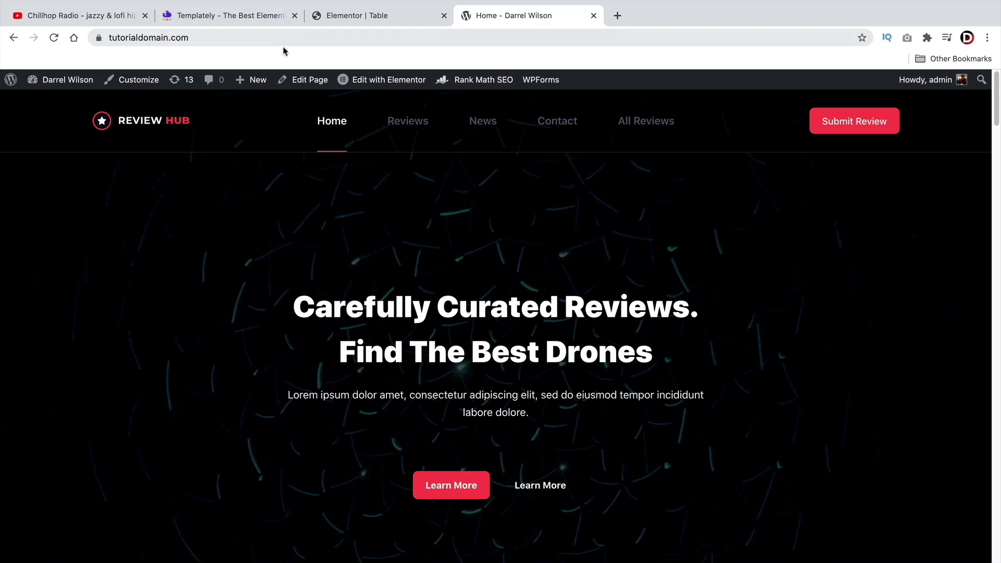
Step: Add and publish a new page titled 'Tables Page', then open it in Elementor
{"action": "mouse_move", "coordinate": [269, 78]}
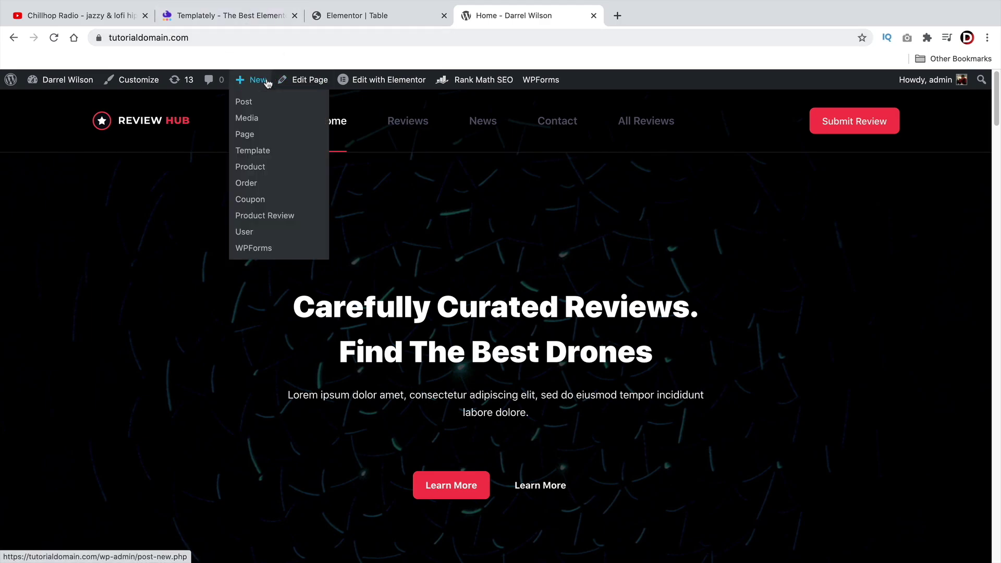
{"action": "left_click", "coordinate": [261, 137]}
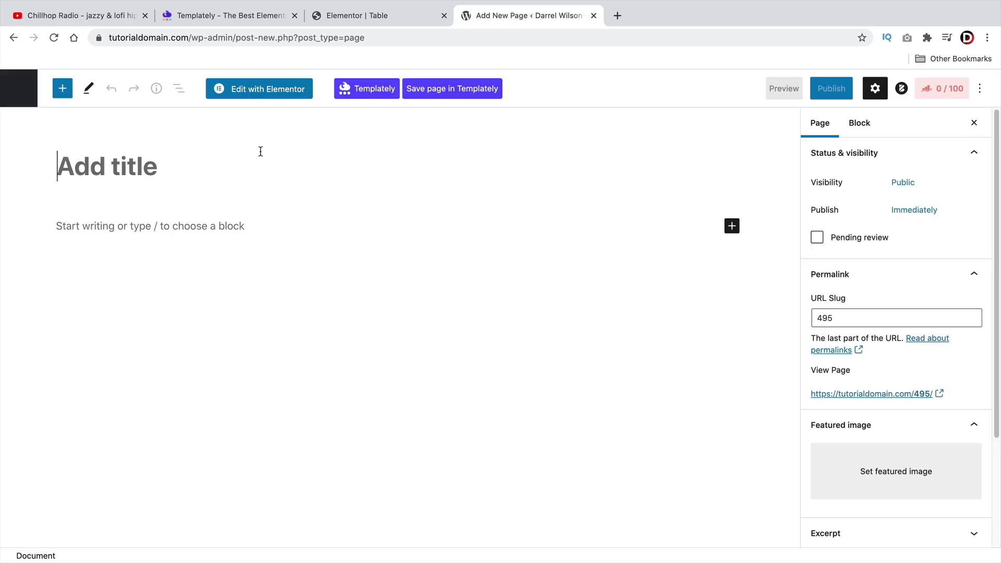
{"action": "left_click", "coordinate": [260, 151]}
{"action": "type", "text": "Tables Page"}
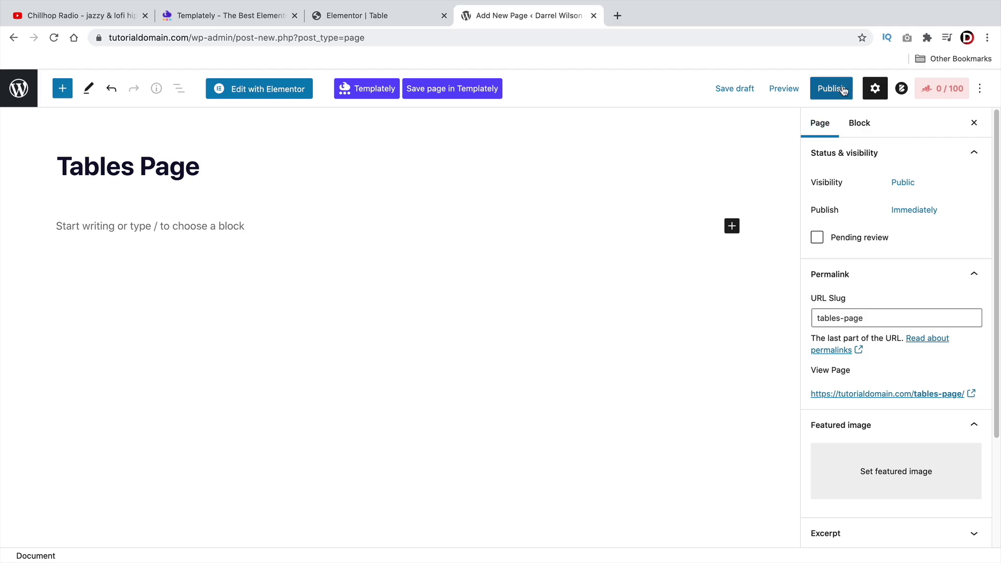
{"action": "left_click", "coordinate": [849, 93]}
{"action": "left_click", "coordinate": [849, 93]}
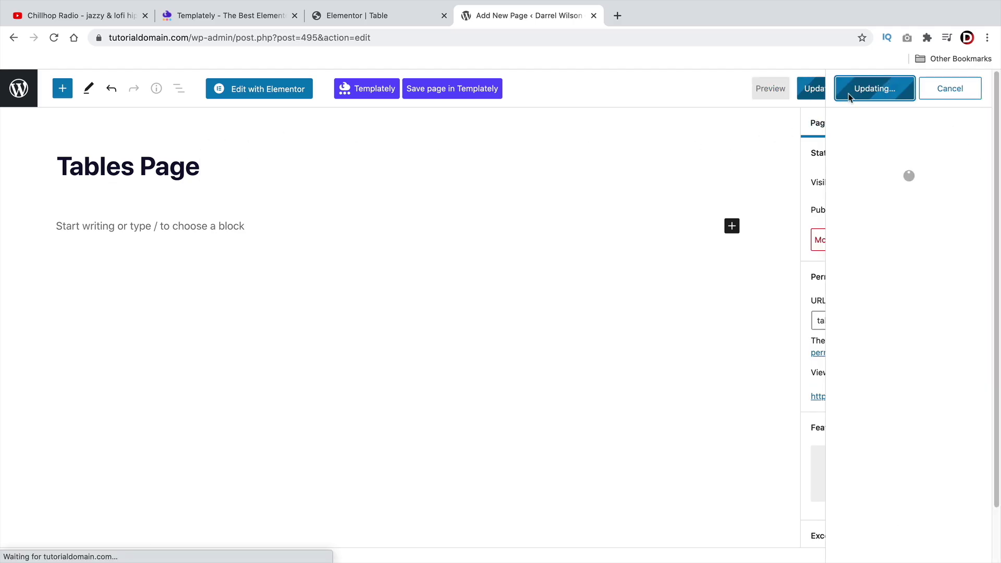
{"action": "left_click", "coordinate": [297, 93]}
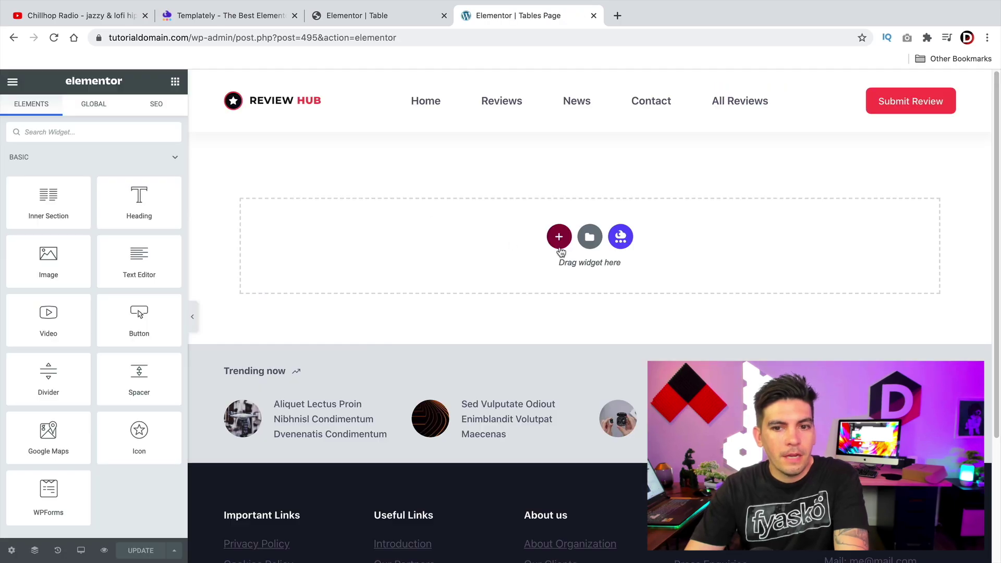
Step: Insert the Review Tables template from Templately's My Cloud and scroll through the drone tables
{"action": "left_click", "coordinate": [626, 238]}
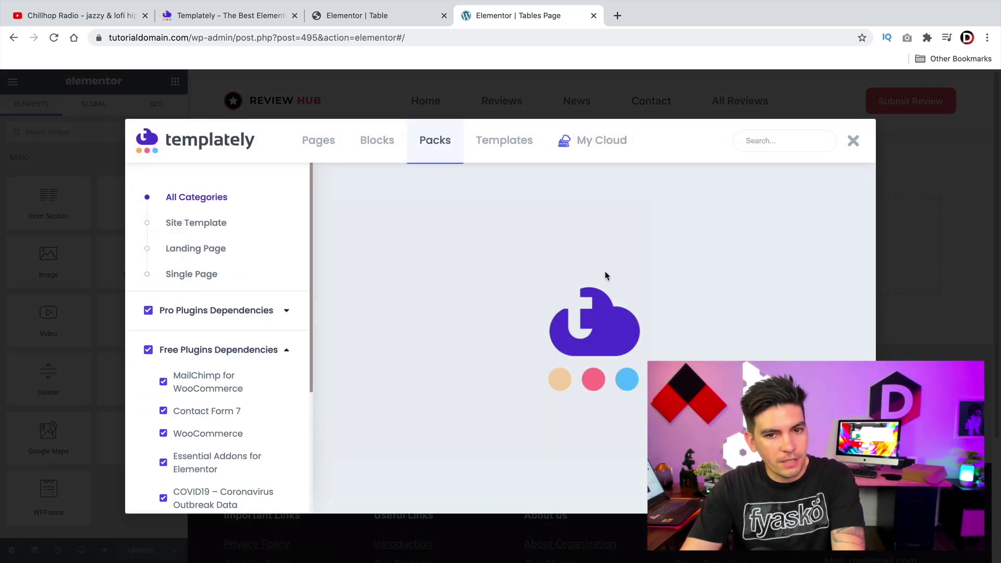
{"action": "left_click", "coordinate": [590, 148]}
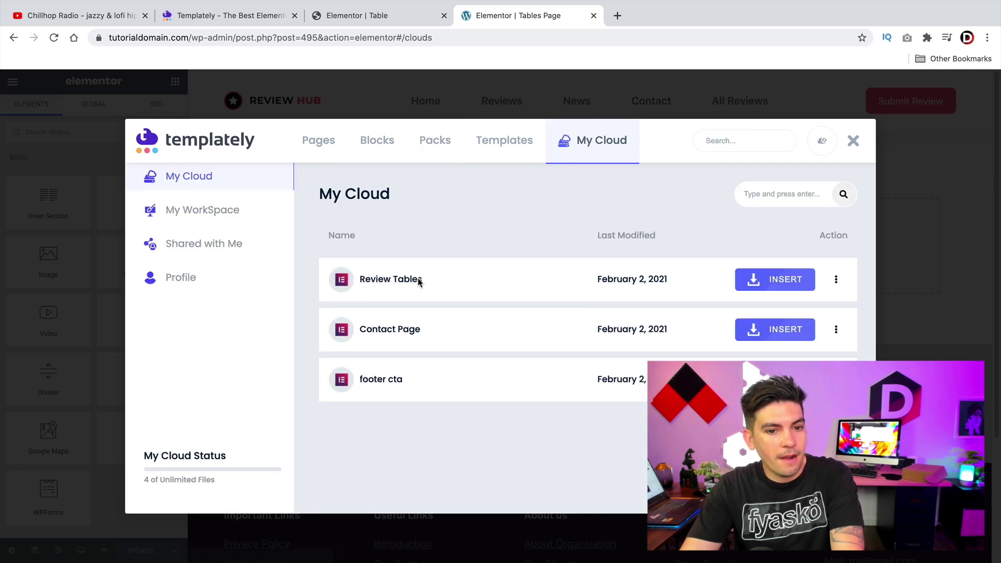
{"action": "left_click", "coordinate": [757, 284]}
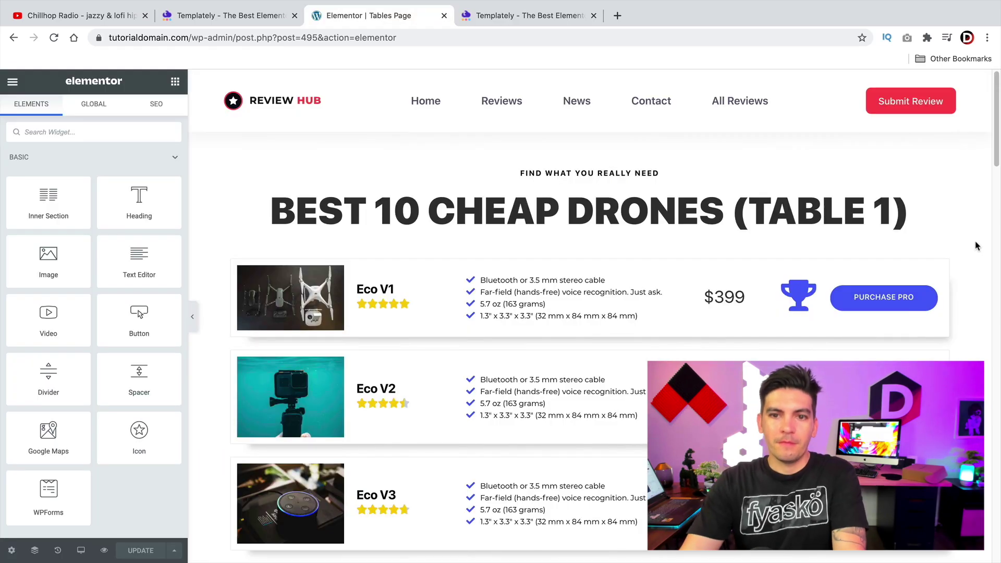
{"action": "scroll", "coordinate": [973, 245], "scroll_direction": "down", "scroll_amount": 8}
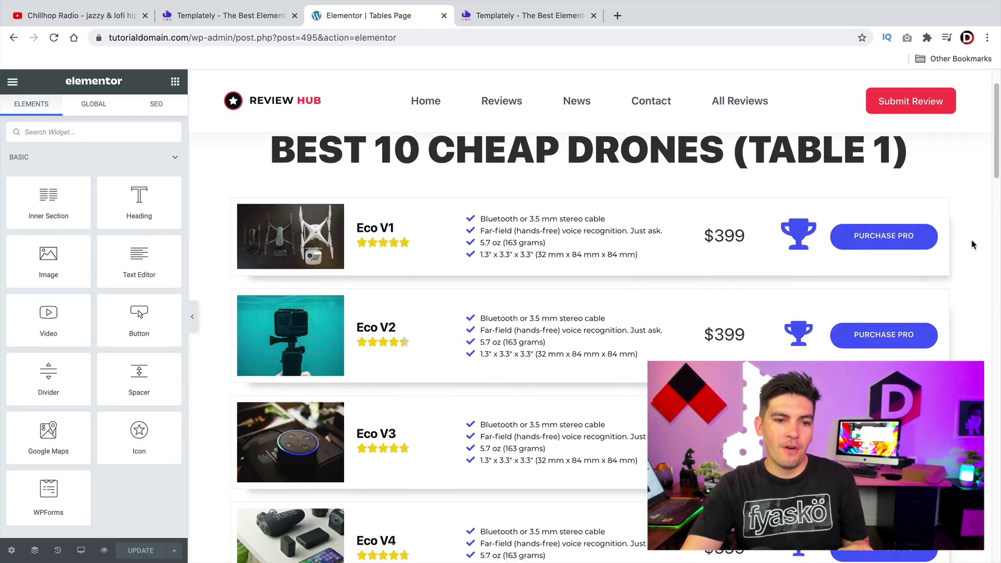
{"action": "scroll", "coordinate": [973, 245], "scroll_direction": "down", "scroll_amount": 10}
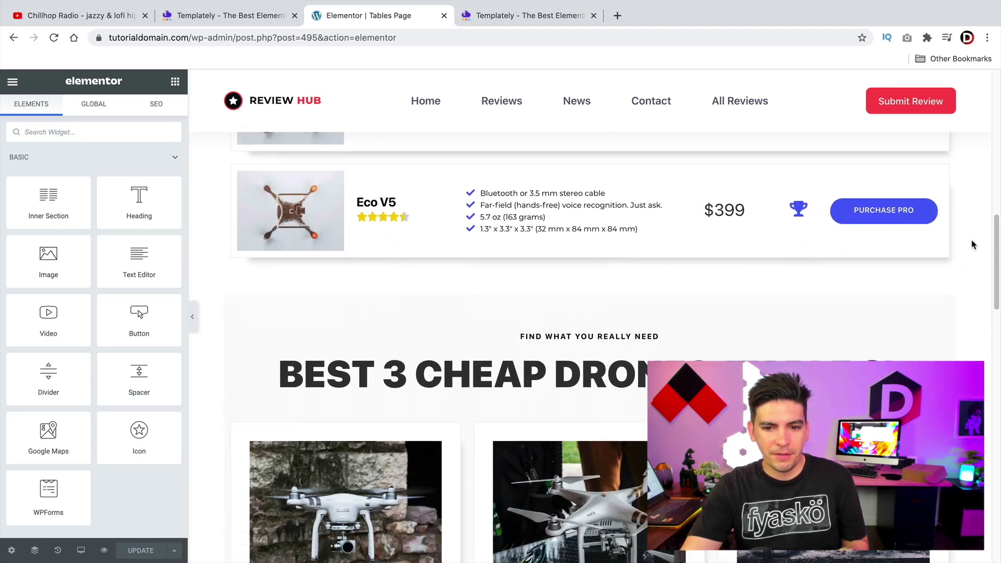
{"action": "scroll", "coordinate": [973, 246], "scroll_direction": "down", "scroll_amount": 5}
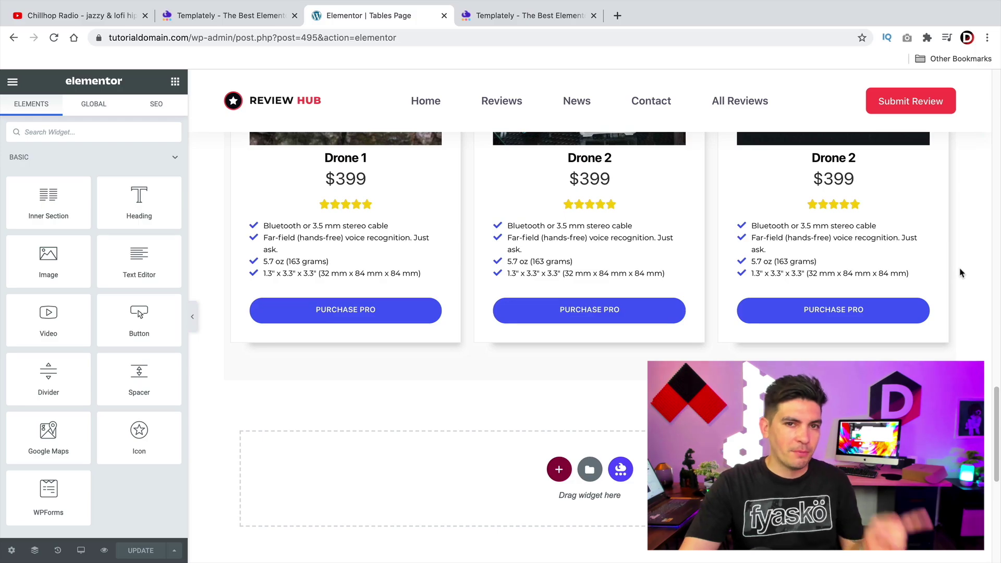
{"action": "scroll", "coordinate": [962, 275], "scroll_direction": "up", "scroll_amount": 9}
{"action": "scroll", "coordinate": [962, 274], "scroll_direction": "up", "scroll_amount": 7}
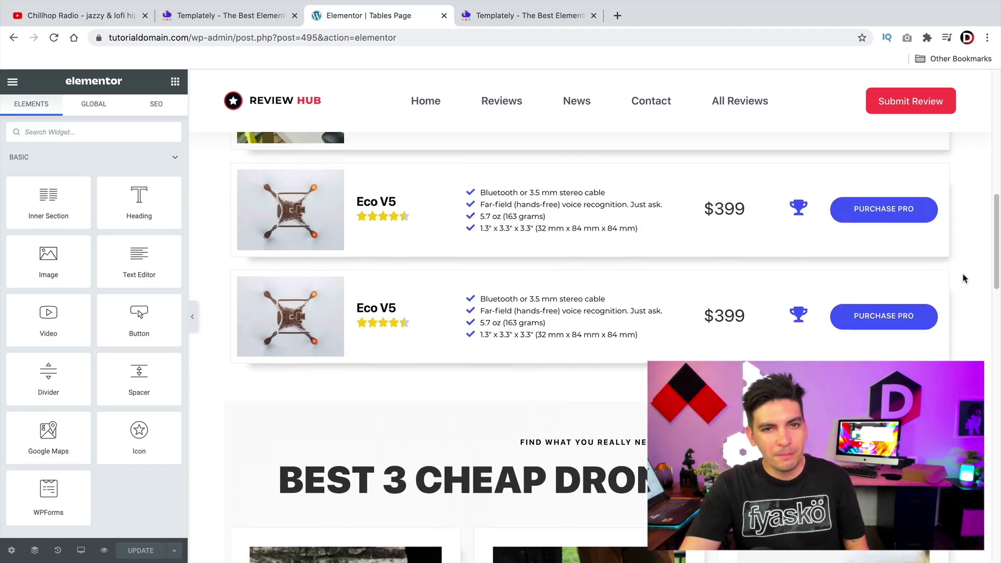
{"action": "scroll", "coordinate": [707, 289], "scroll_direction": "up", "scroll_amount": 6}
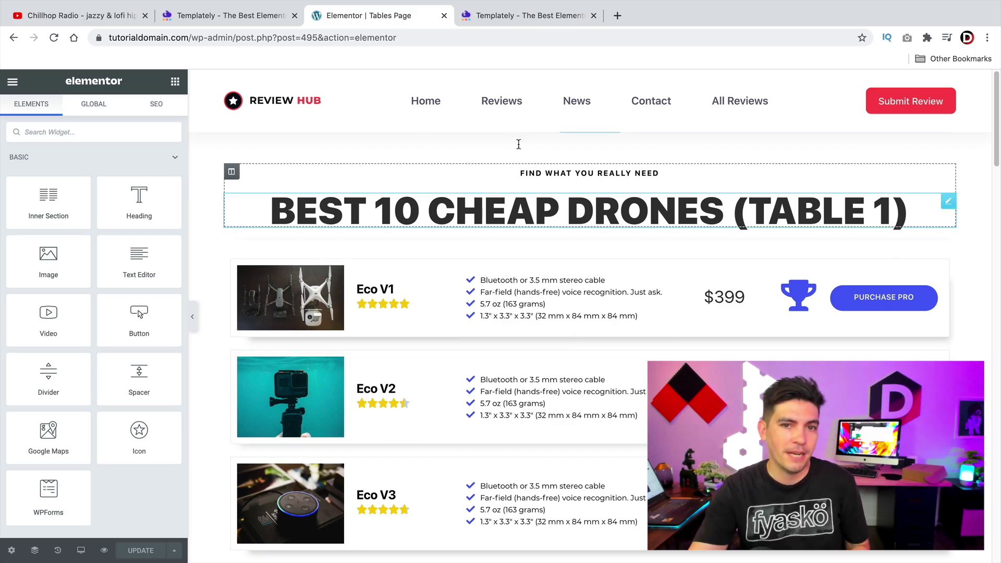
Step: Filter the Templately gallery to Single Product templates and browse them
{"action": "left_click", "coordinate": [501, 16]}
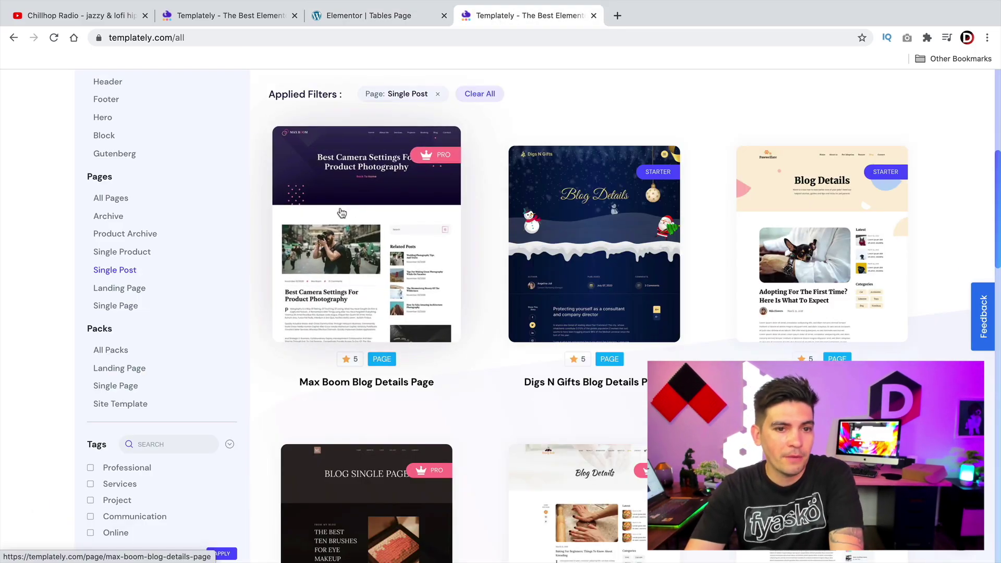
{"action": "left_click", "coordinate": [126, 252]}
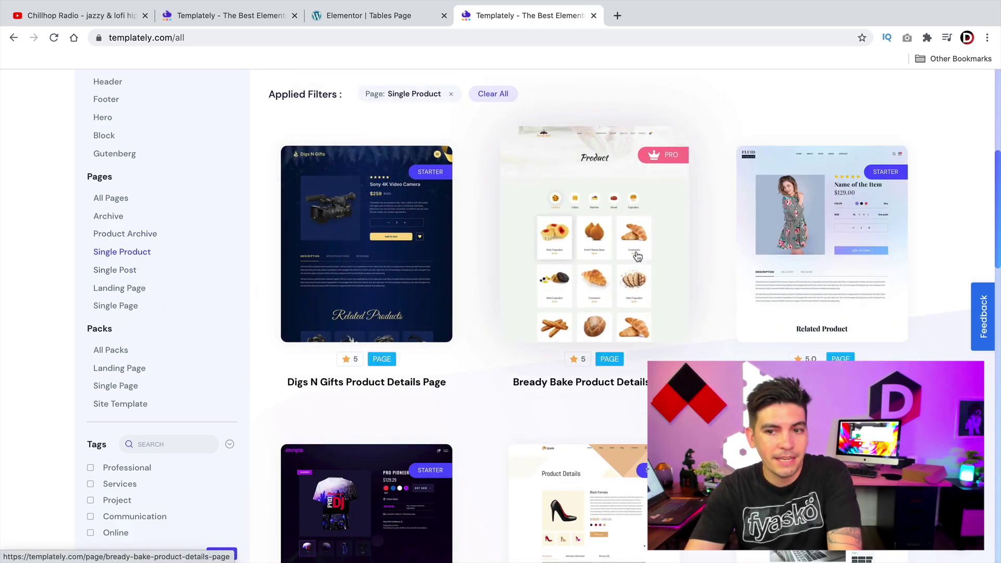
{"action": "scroll", "coordinate": [774, 257], "scroll_direction": "down", "scroll_amount": 1}
{"action": "scroll", "coordinate": [774, 261], "scroll_direction": "down", "scroll_amount": 4}
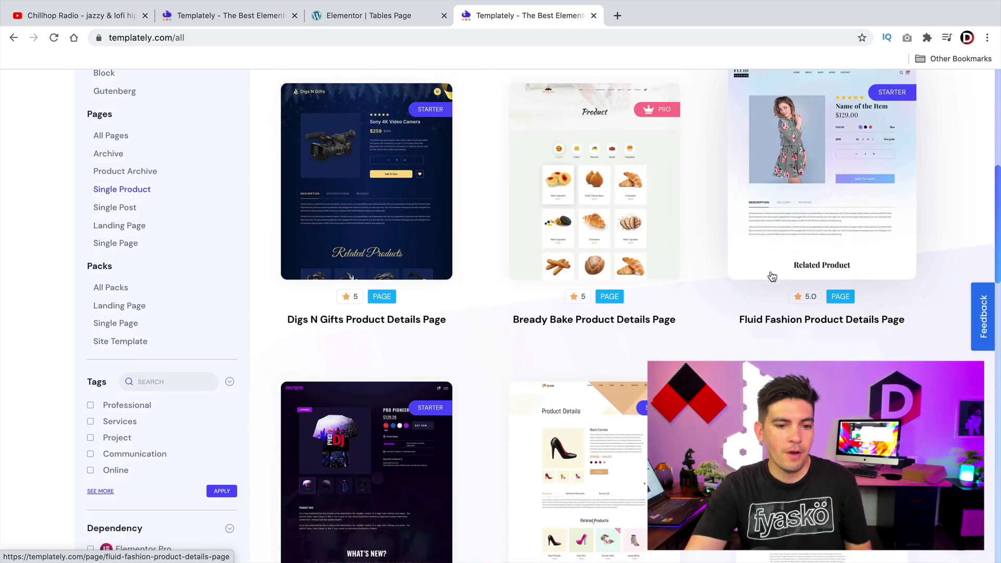
{"action": "scroll", "coordinate": [776, 276], "scroll_direction": "down", "scroll_amount": 4}
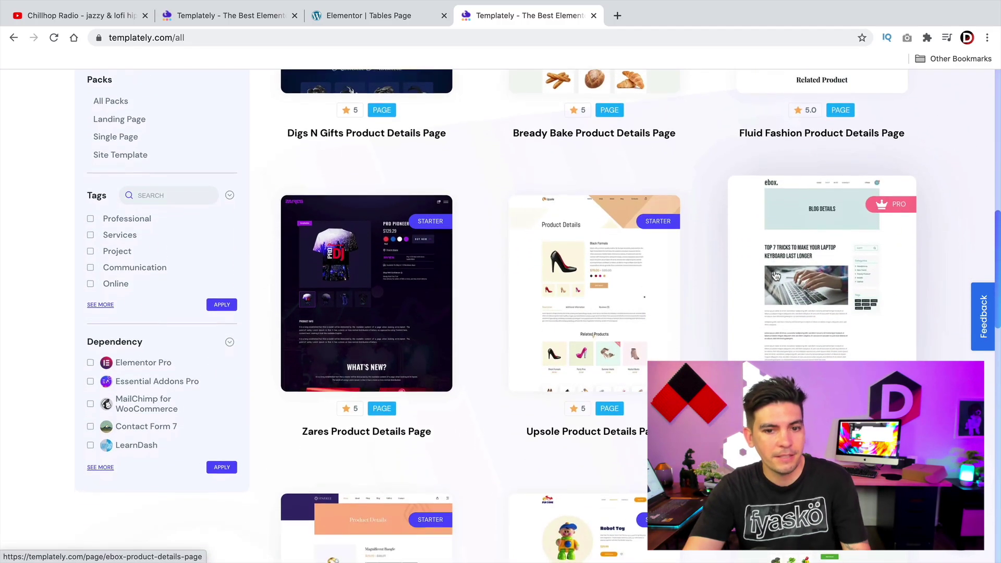
{"action": "scroll", "coordinate": [440, 226], "scroll_direction": "down", "scroll_amount": 1}
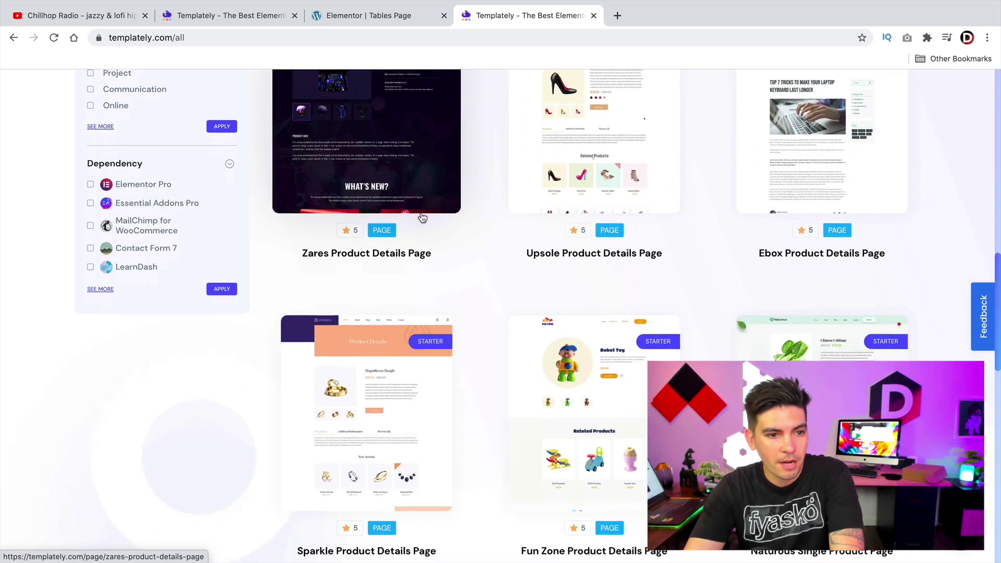
{"action": "scroll", "coordinate": [407, 372], "scroll_direction": "up", "scroll_amount": 7}
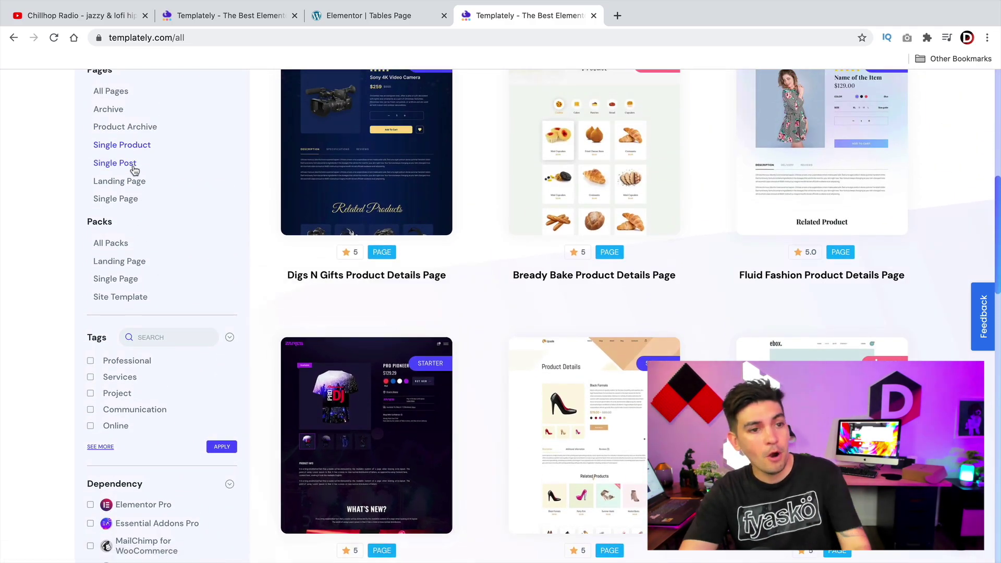
{"action": "scroll", "coordinate": [134, 168], "scroll_direction": "up", "scroll_amount": 1}
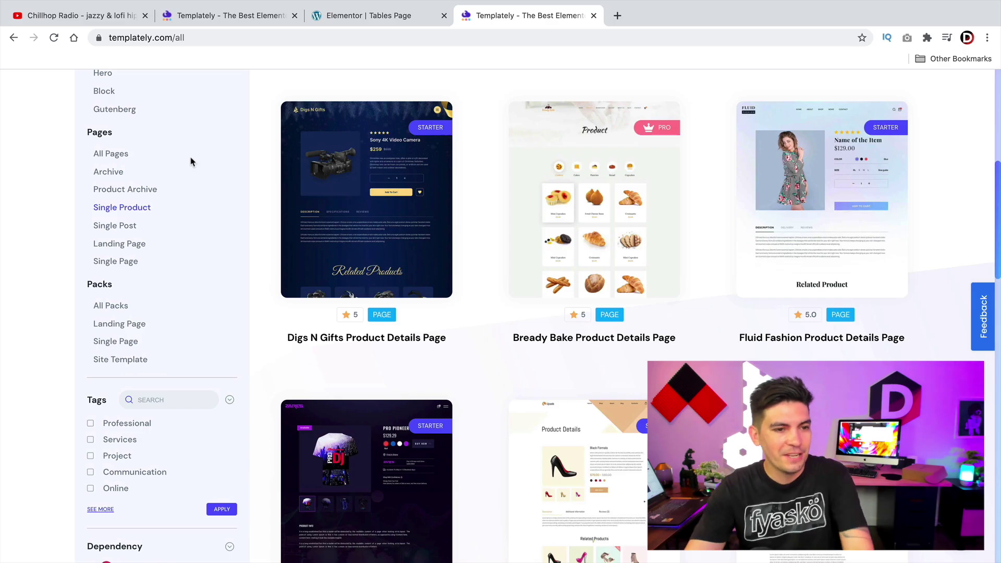
Step: Filter the gallery to Product Archive templates and browse them
{"action": "left_click", "coordinate": [130, 191]}
{"action": "scroll", "coordinate": [131, 196], "scroll_direction": "down", "scroll_amount": 1}
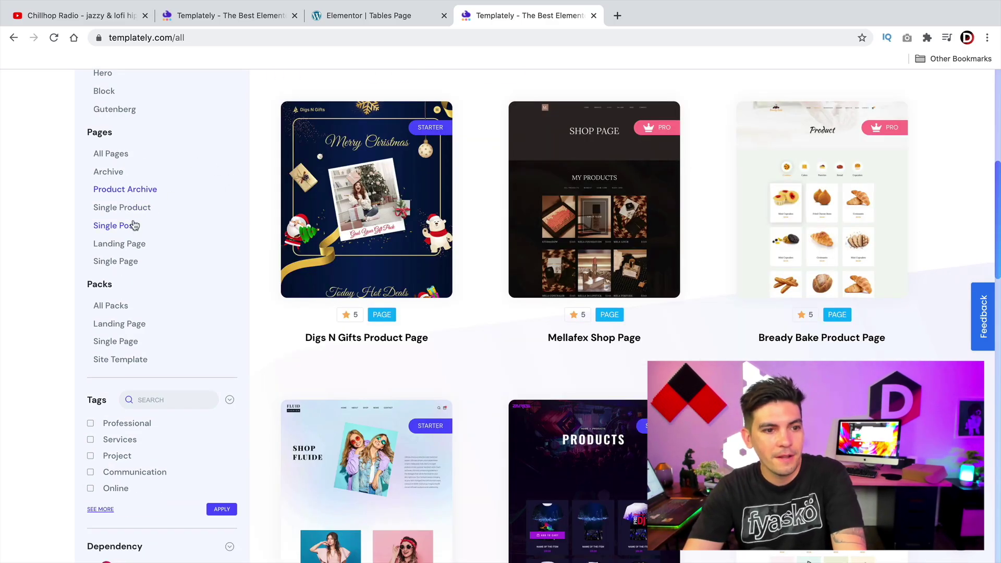
{"action": "scroll", "coordinate": [294, 287], "scroll_direction": "down", "scroll_amount": 3}
{"action": "scroll", "coordinate": [431, 261], "scroll_direction": "down", "scroll_amount": 10}
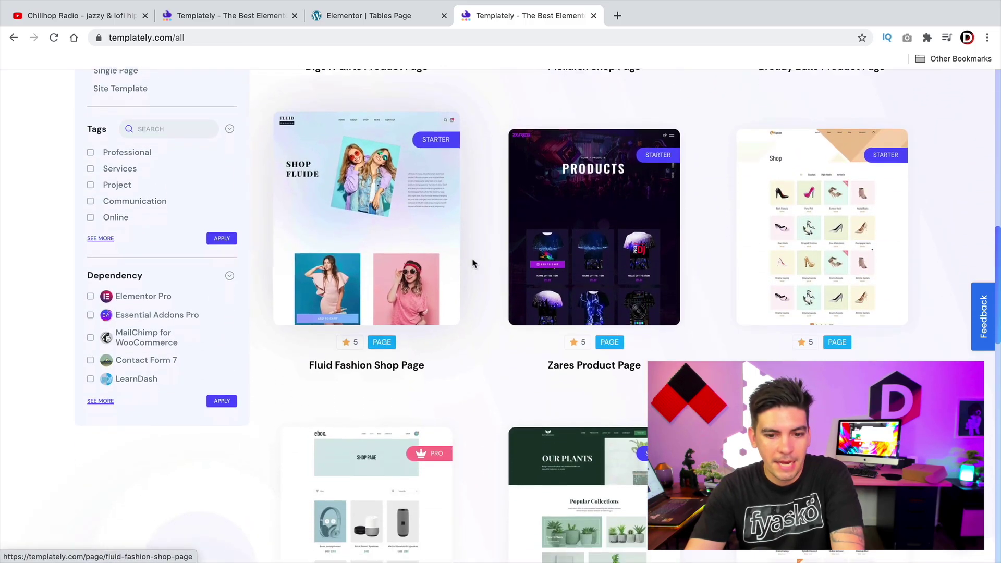
{"action": "scroll", "coordinate": [478, 262], "scroll_direction": "down", "scroll_amount": 2}
{"action": "scroll", "coordinate": [574, 334], "scroll_direction": "up", "scroll_amount": 3}
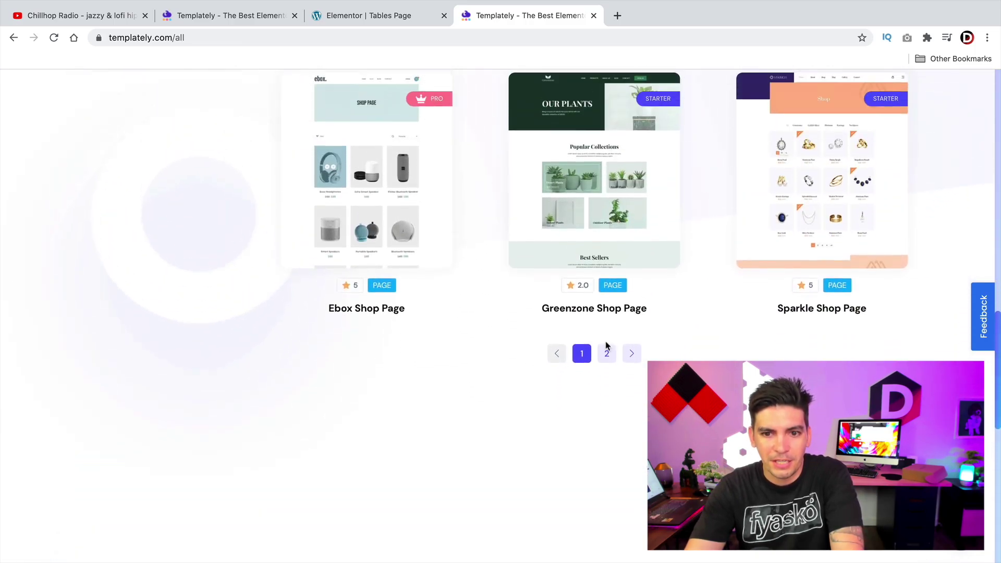
Step: Browse page 2 of the Product Archive templates, then show the Templately pricing plans
{"action": "left_click", "coordinate": [606, 352]}
{"action": "scroll", "coordinate": [461, 373], "scroll_direction": "up", "scroll_amount": 3}
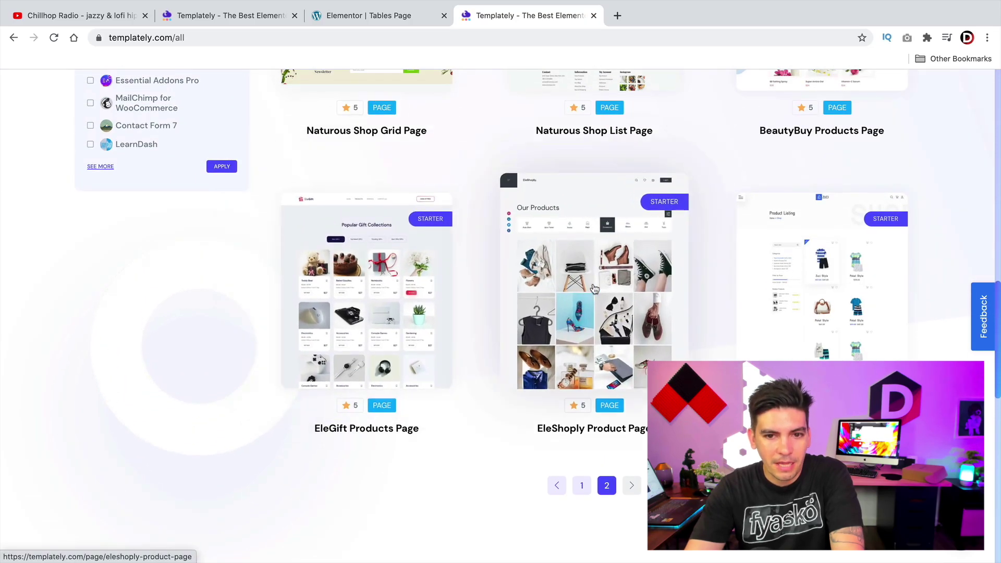
{"action": "scroll", "coordinate": [498, 301], "scroll_direction": "up", "scroll_amount": 13}
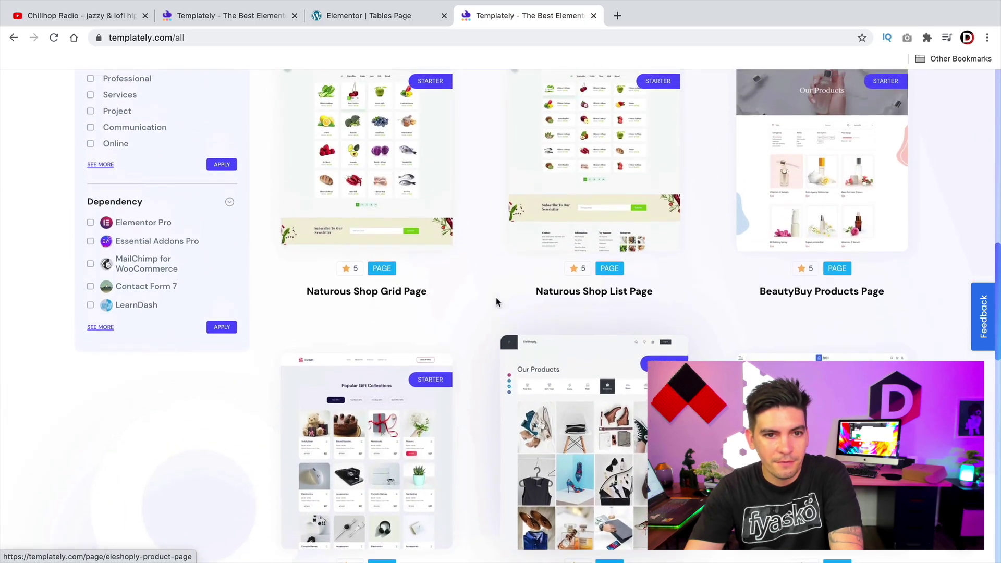
{"action": "scroll", "coordinate": [495, 300], "scroll_direction": "up", "scroll_amount": 4}
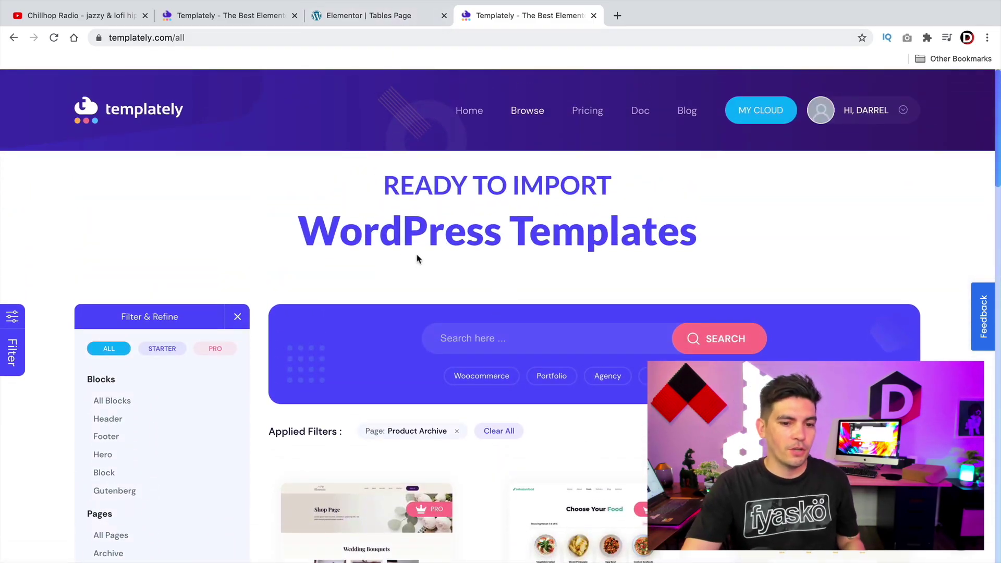
{"action": "scroll", "coordinate": [417, 253], "scroll_direction": "down", "scroll_amount": 3}
{"action": "scroll", "coordinate": [422, 245], "scroll_direction": "down", "scroll_amount": 2}
{"action": "scroll", "coordinate": [422, 243], "scroll_direction": "down", "scroll_amount": 1}
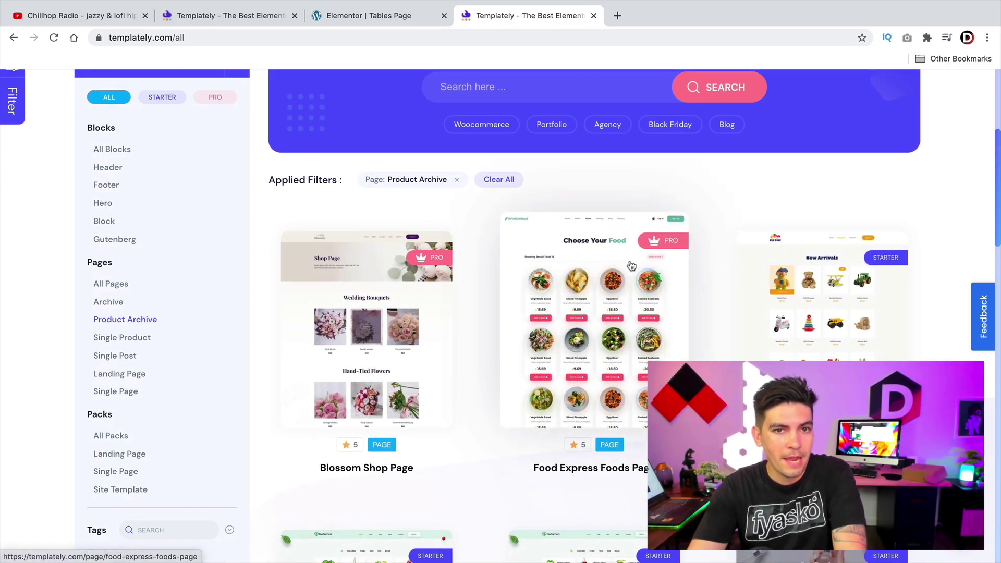
{"action": "left_click", "coordinate": [240, 17]}
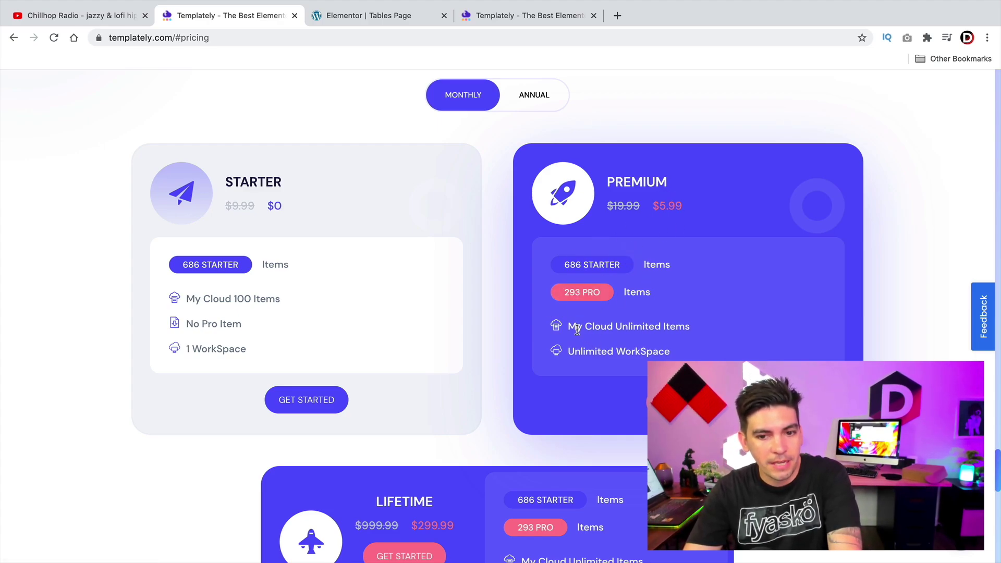
Step: Highlight the unlimited cloud items feature, then open the My Cloud page on templately.com
{"action": "left_click_drag", "start_coordinate": [577, 329], "coordinate": [706, 328]}
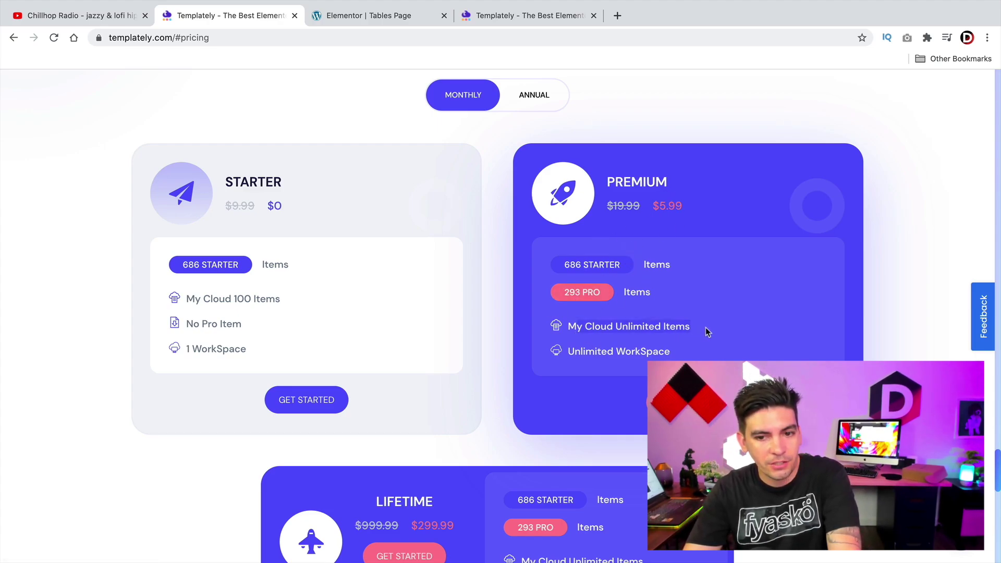
{"action": "left_click", "coordinate": [590, 352]}
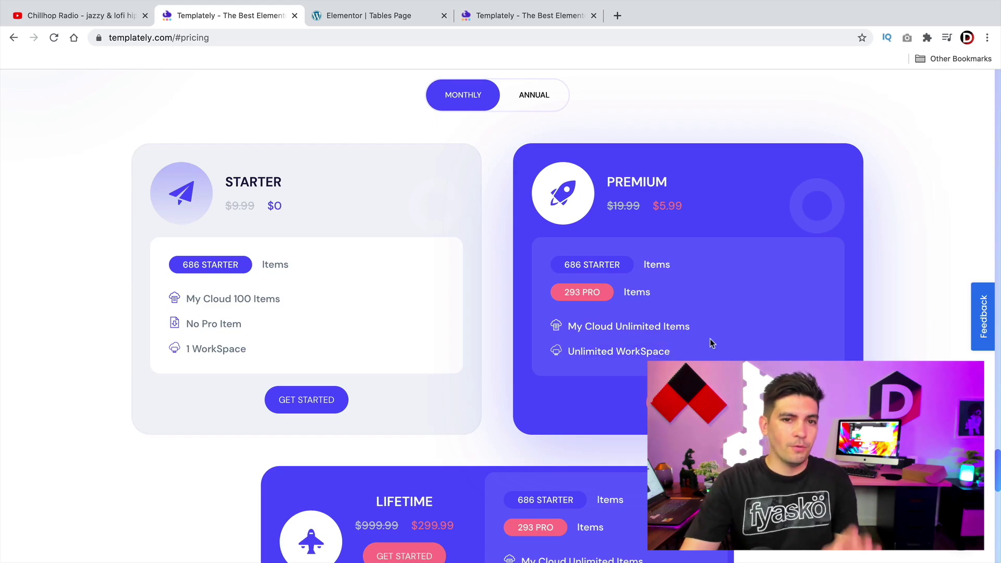
{"action": "left_click", "coordinate": [407, 20]}
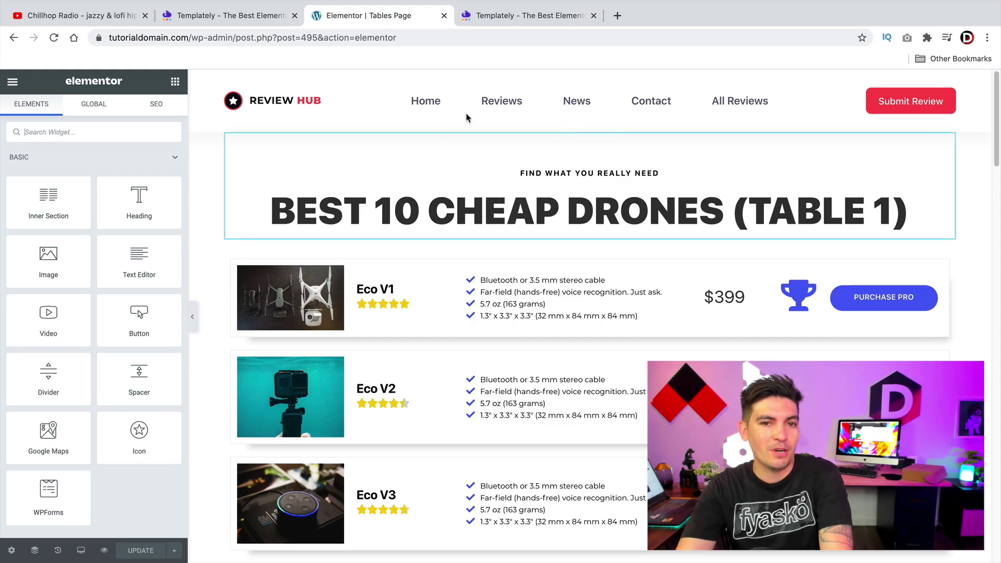
{"action": "left_click", "coordinate": [494, 16]}
{"action": "scroll", "coordinate": [383, 233], "scroll_direction": "up", "scroll_amount": 5}
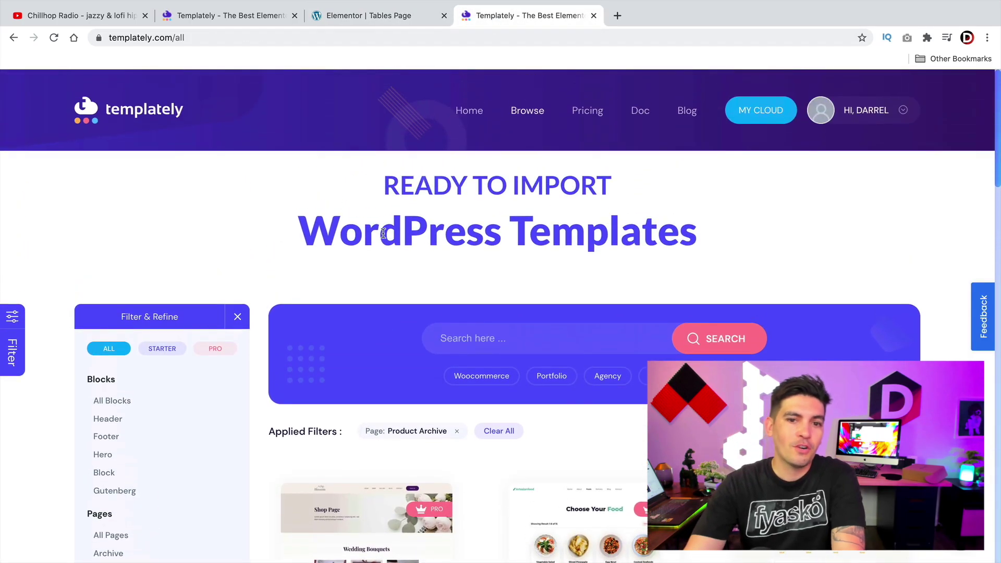
{"action": "left_click", "coordinate": [479, 114]}
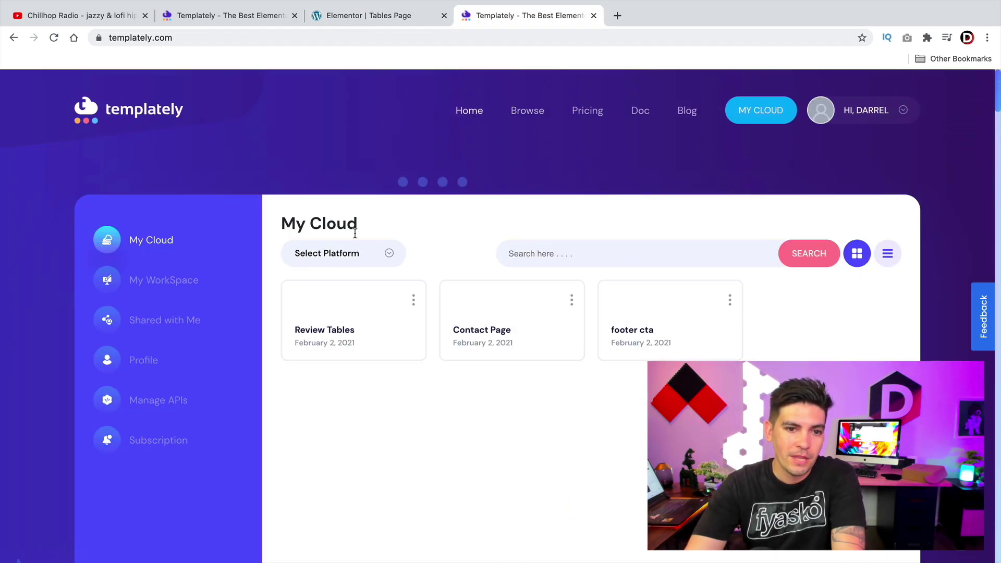